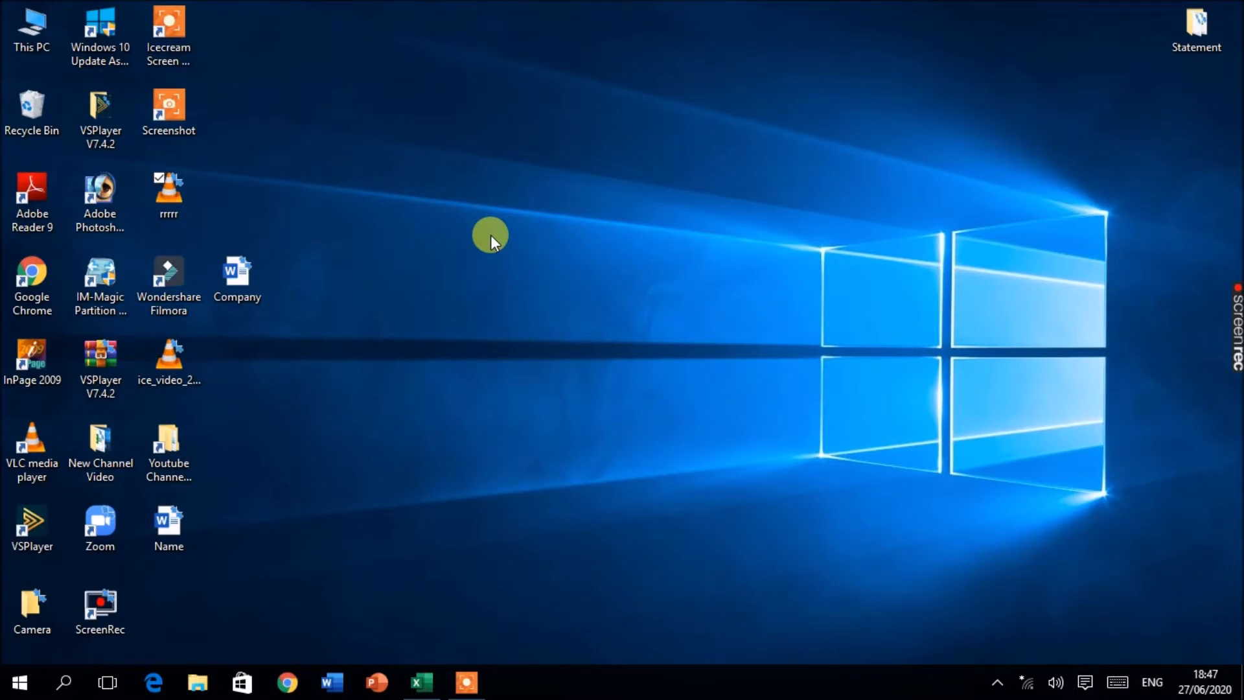
Step: Delete the rrrr shortcut from the desktop and try to delete the ice_video recording file
left_click(162, 190)
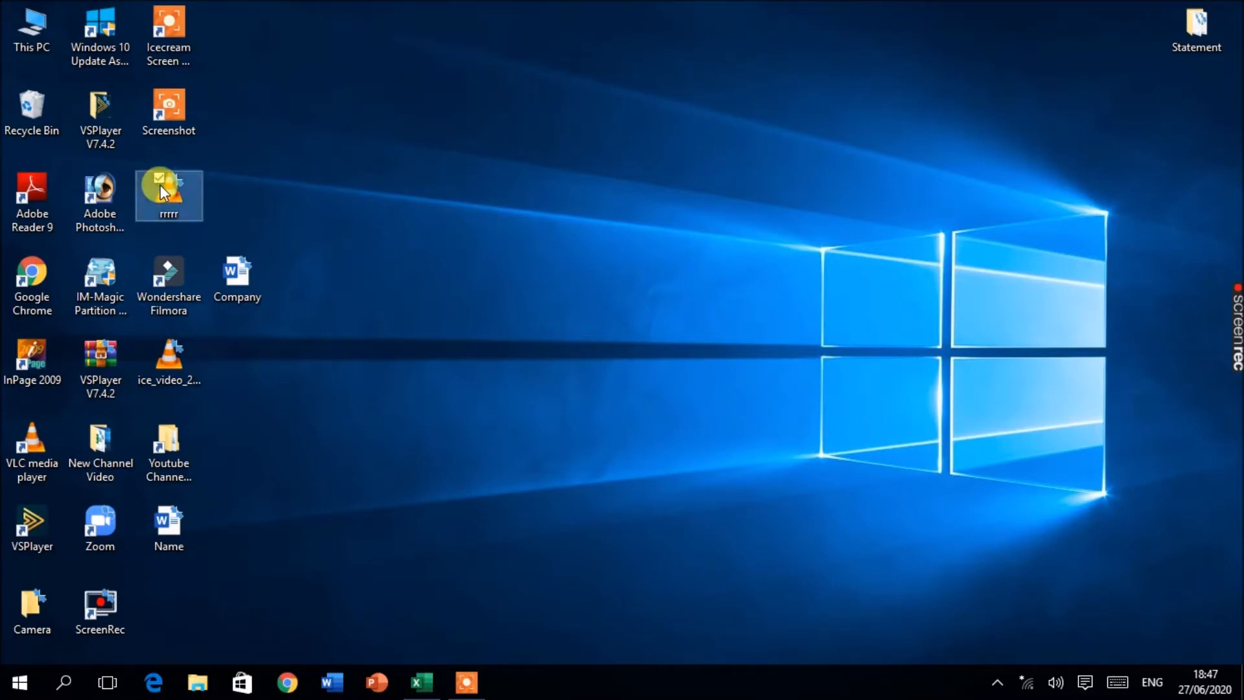
key("Delete")
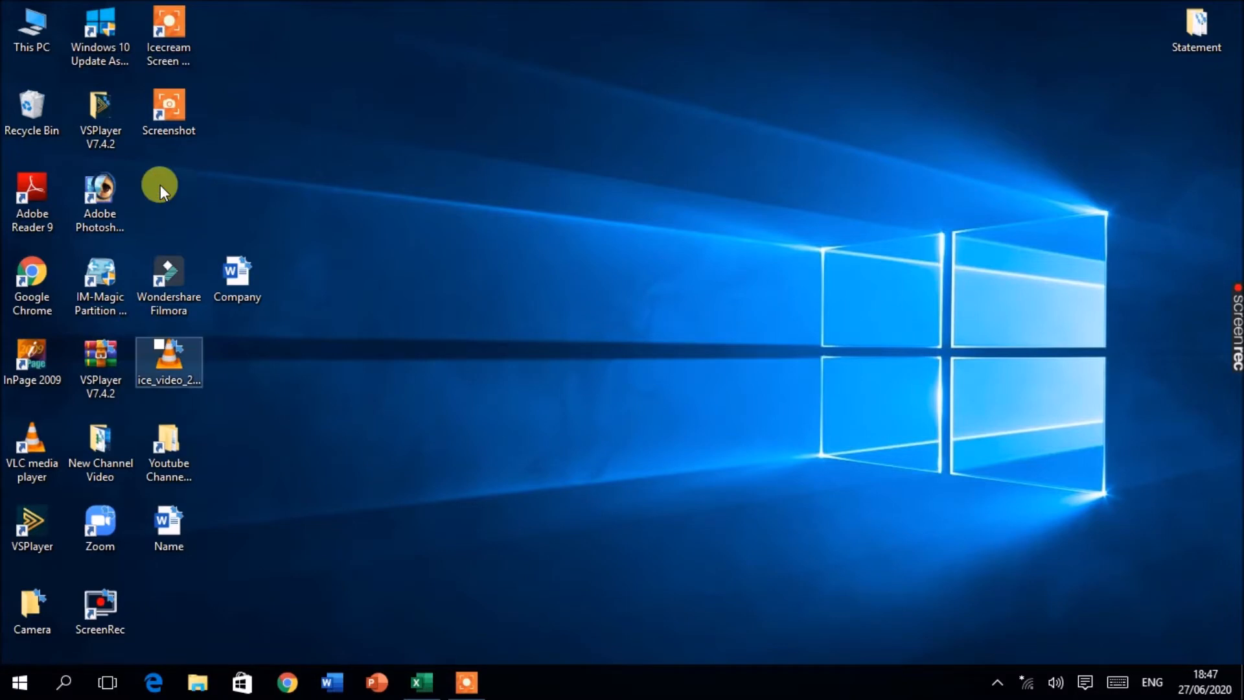
left_click(176, 374)
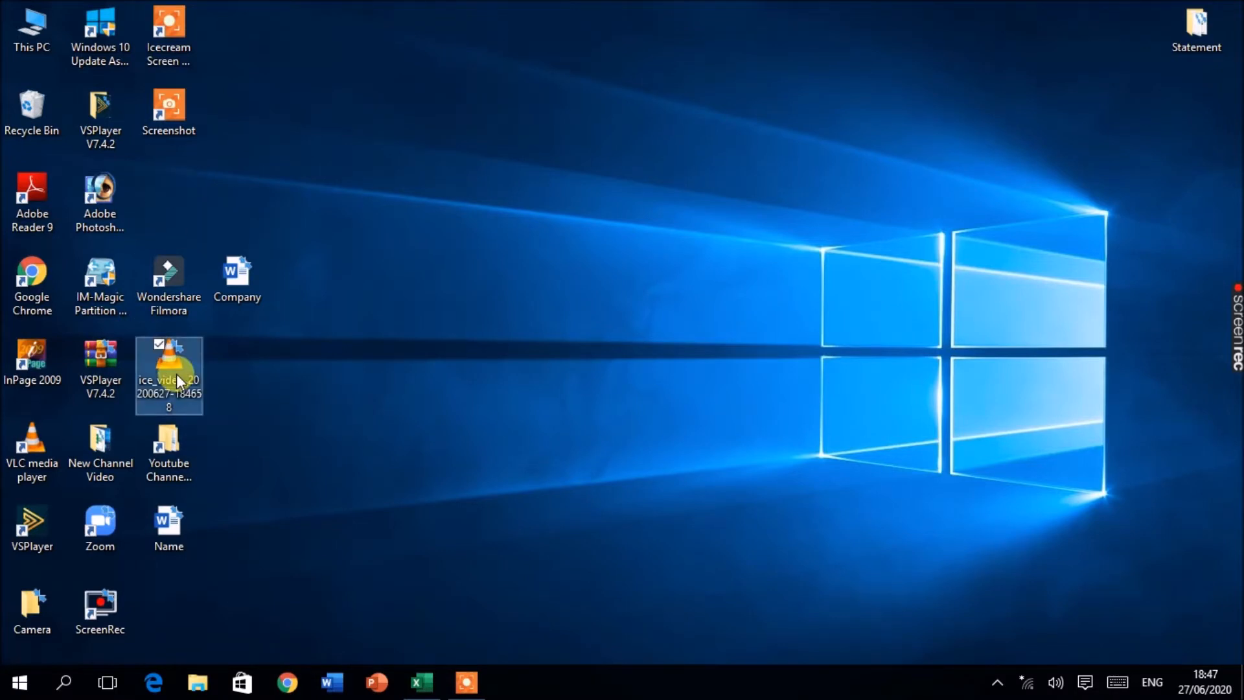
key("Delete")
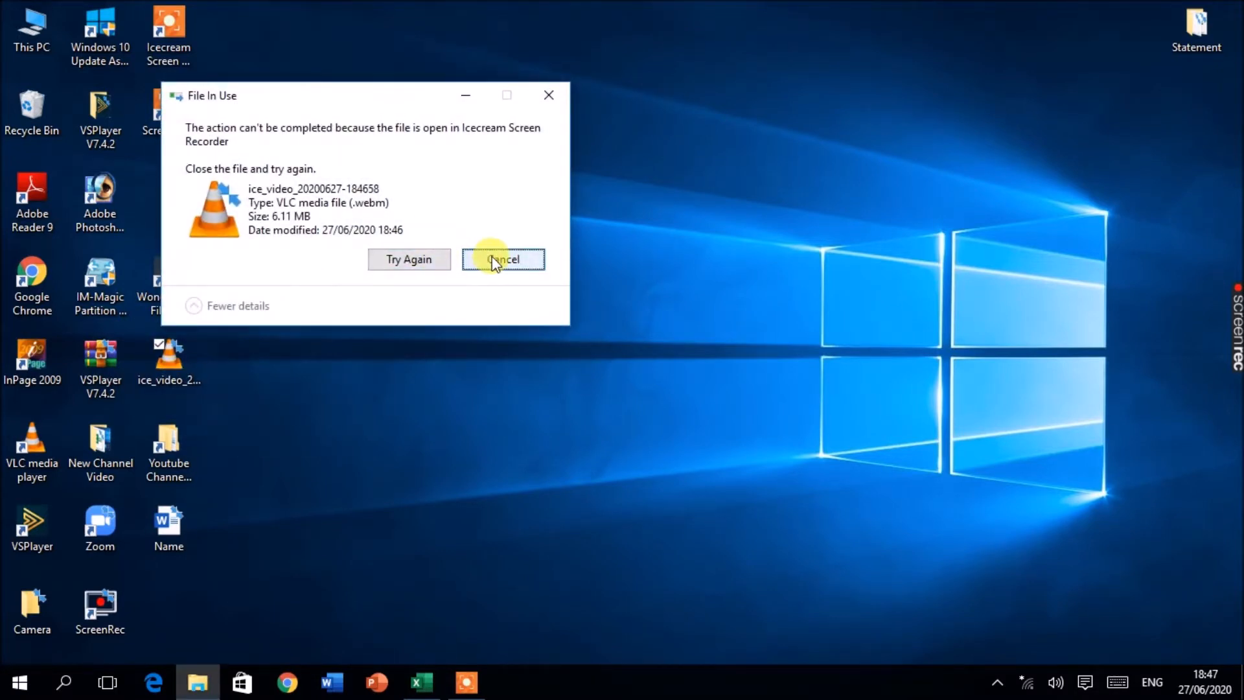
left_click(494, 260)
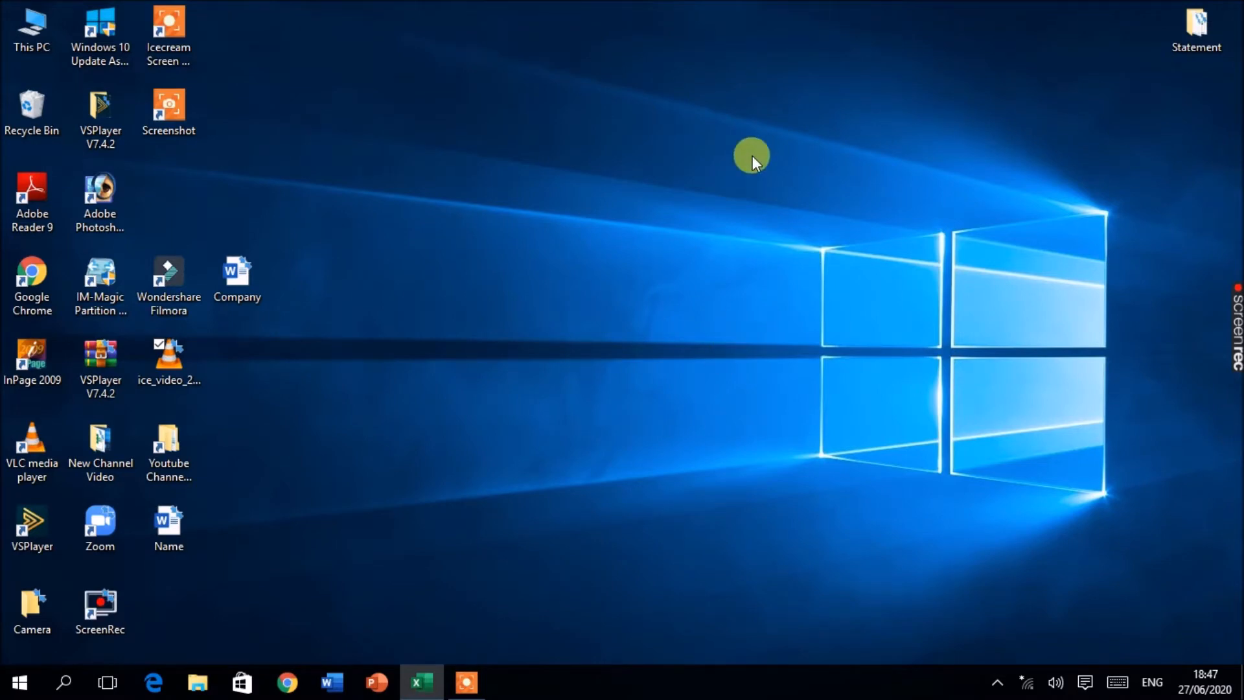
Step: Bring up the Book1 workbook from the taskbar and maximize its window
left_click(421, 681)
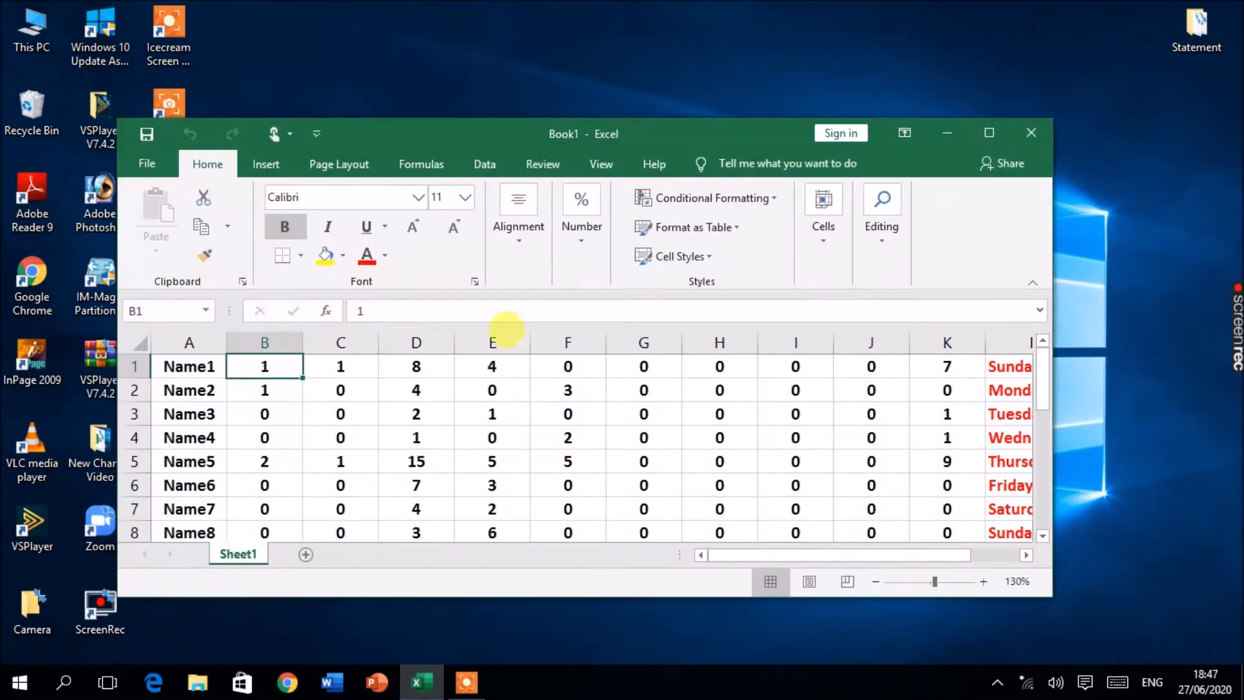
left_click(989, 133)
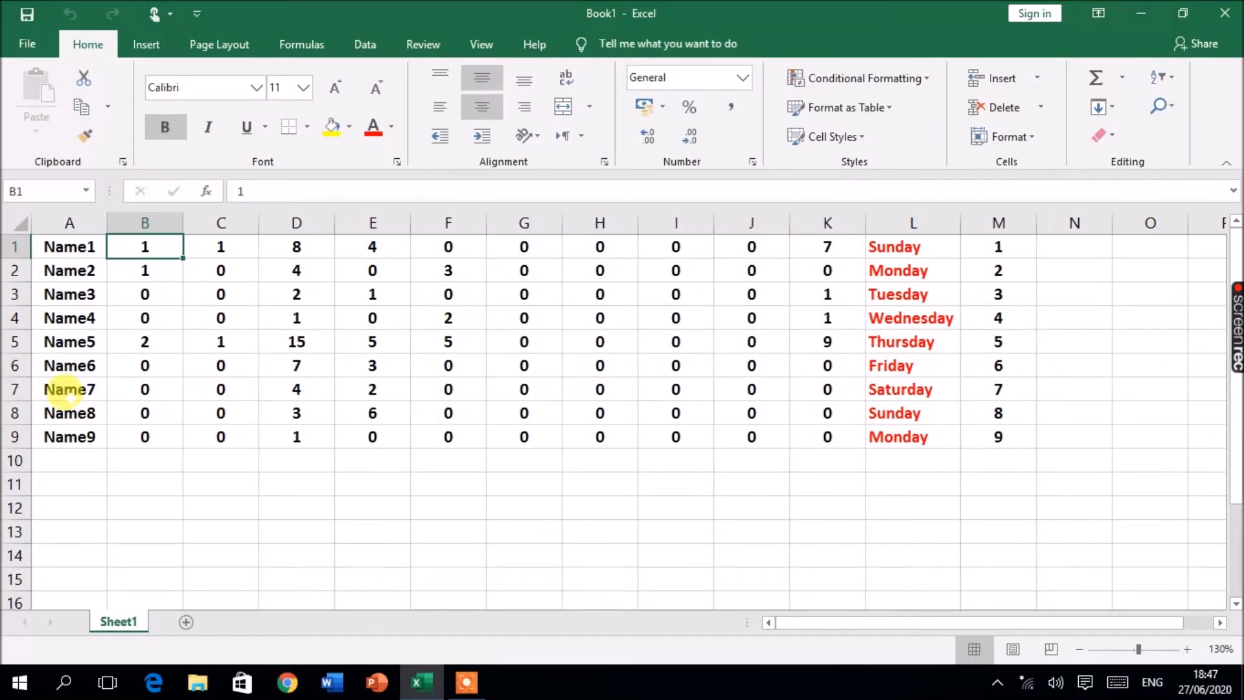
left_click(1155, 11)
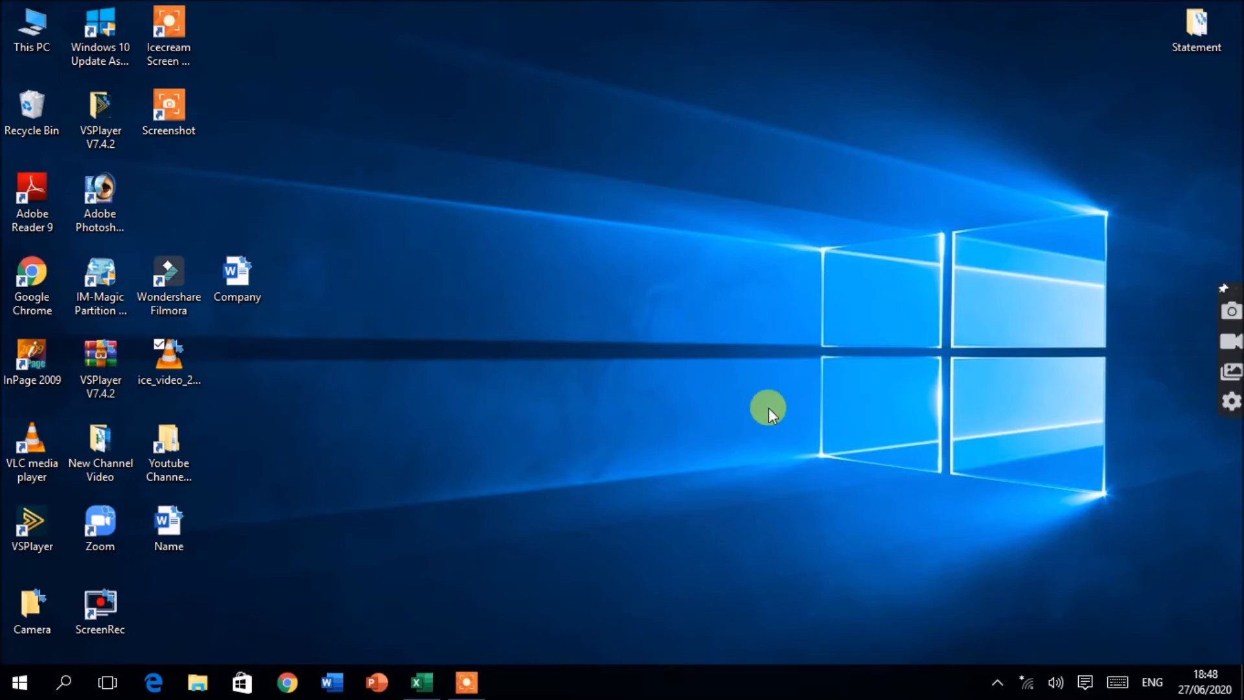
left_click(421, 682)
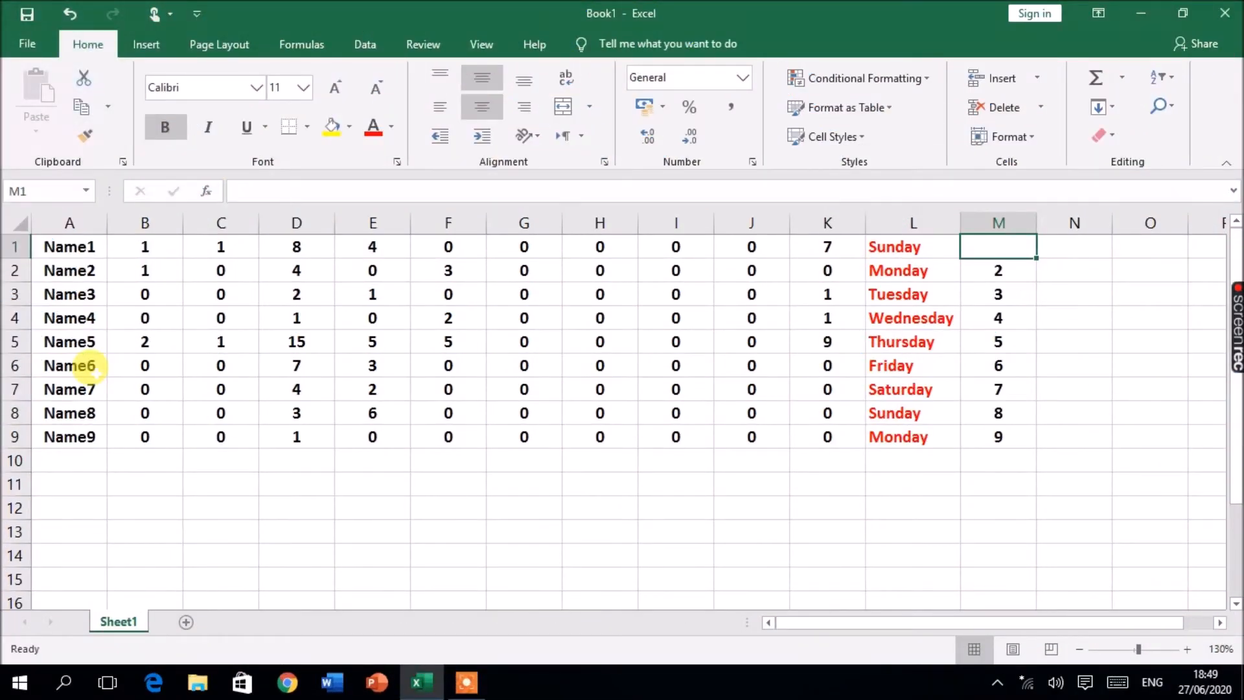
Step: Enter 5 in cell M1
type("5")
key("Return")
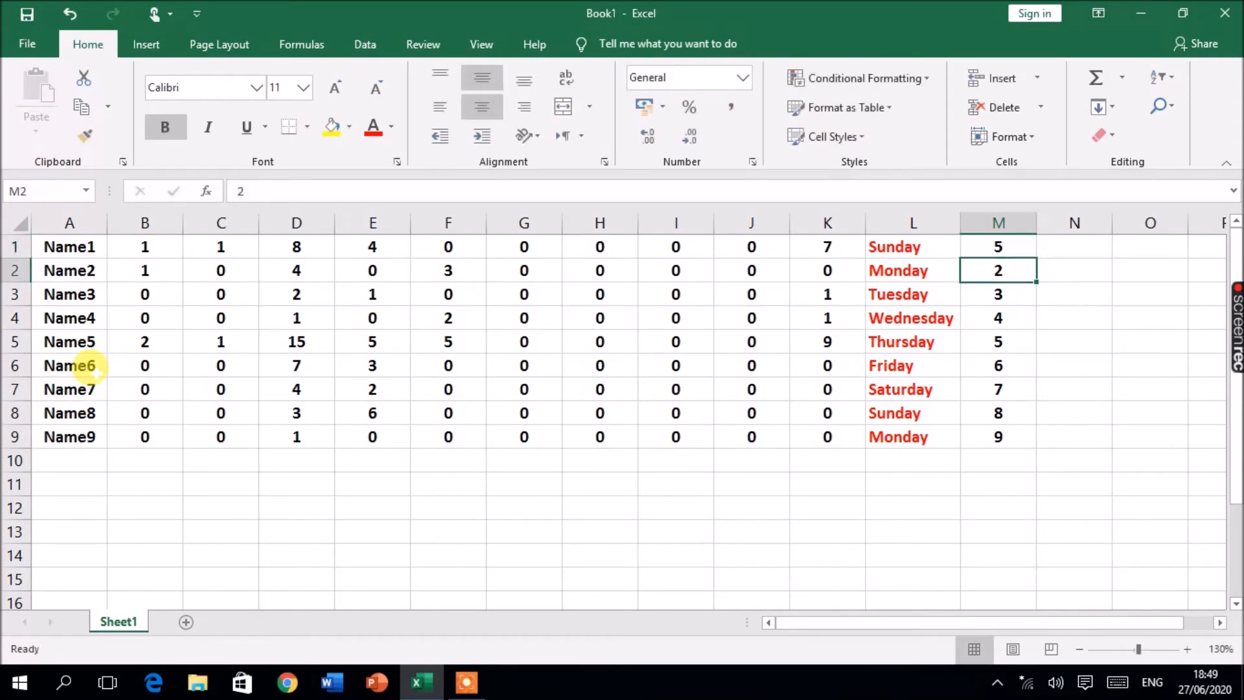
left_click_drag(56, 245, 369, 322)
left_click(296, 413)
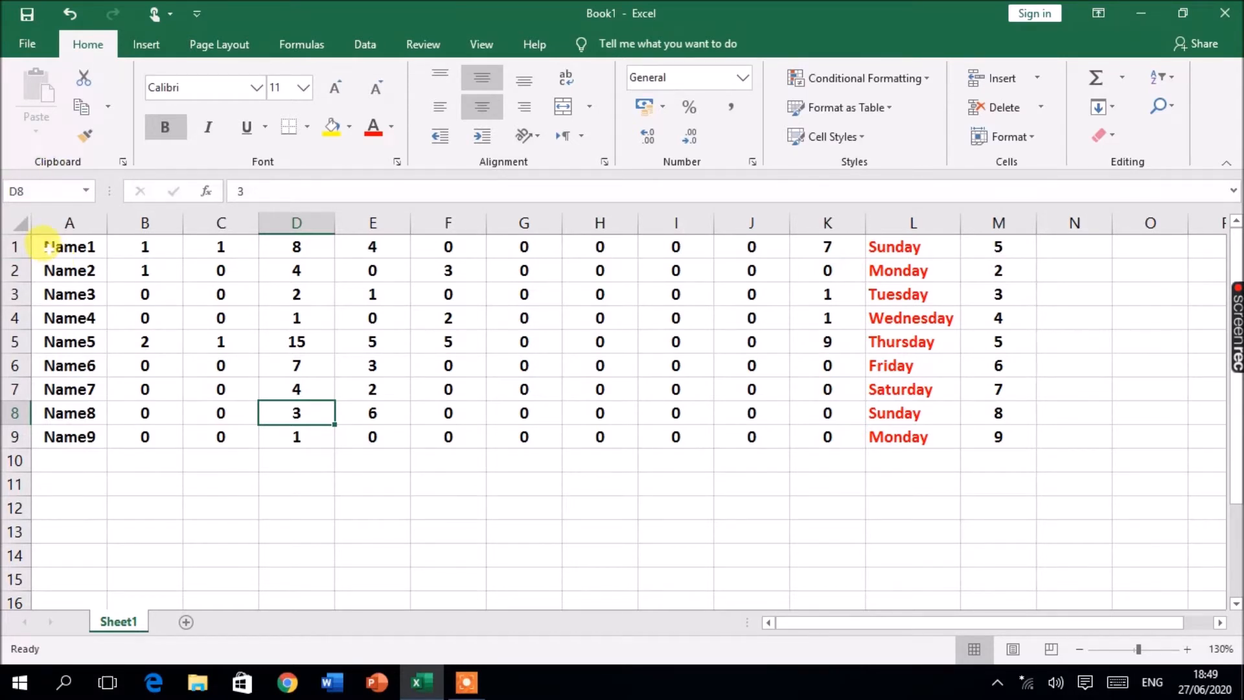
Step: Apply data bars to the range A1:K9 with Quick Analysis
left_click_drag(40, 245, 845, 437)
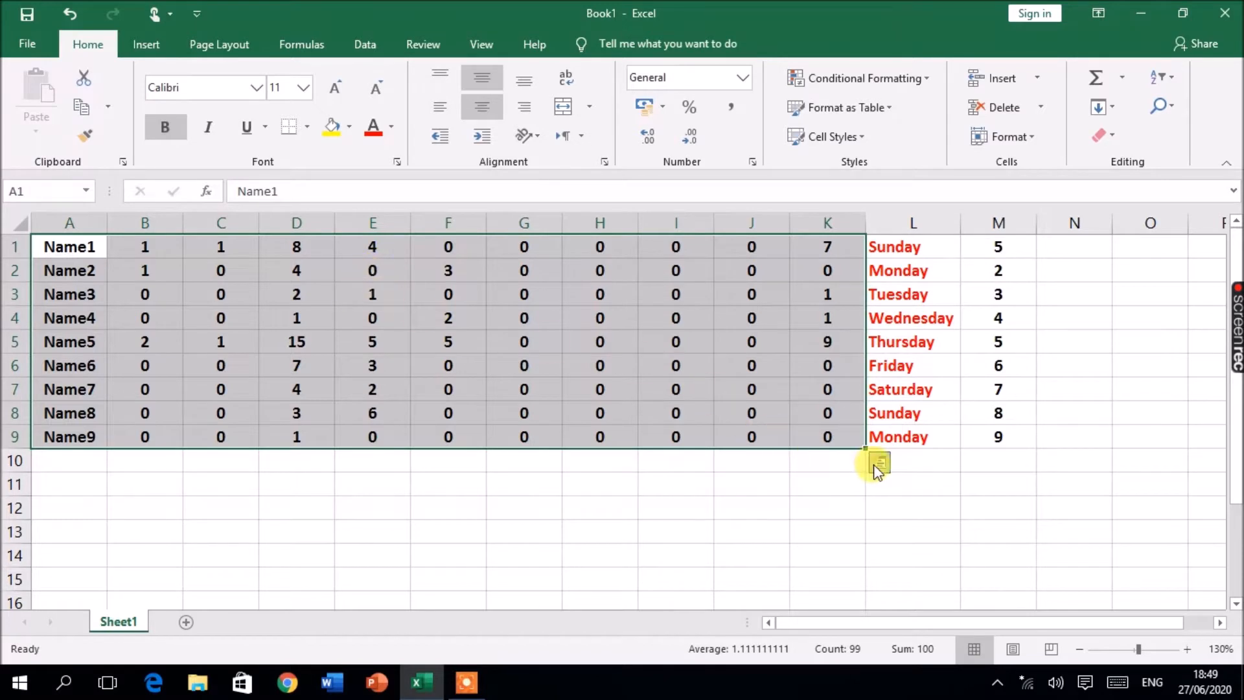
left_click(877, 464)
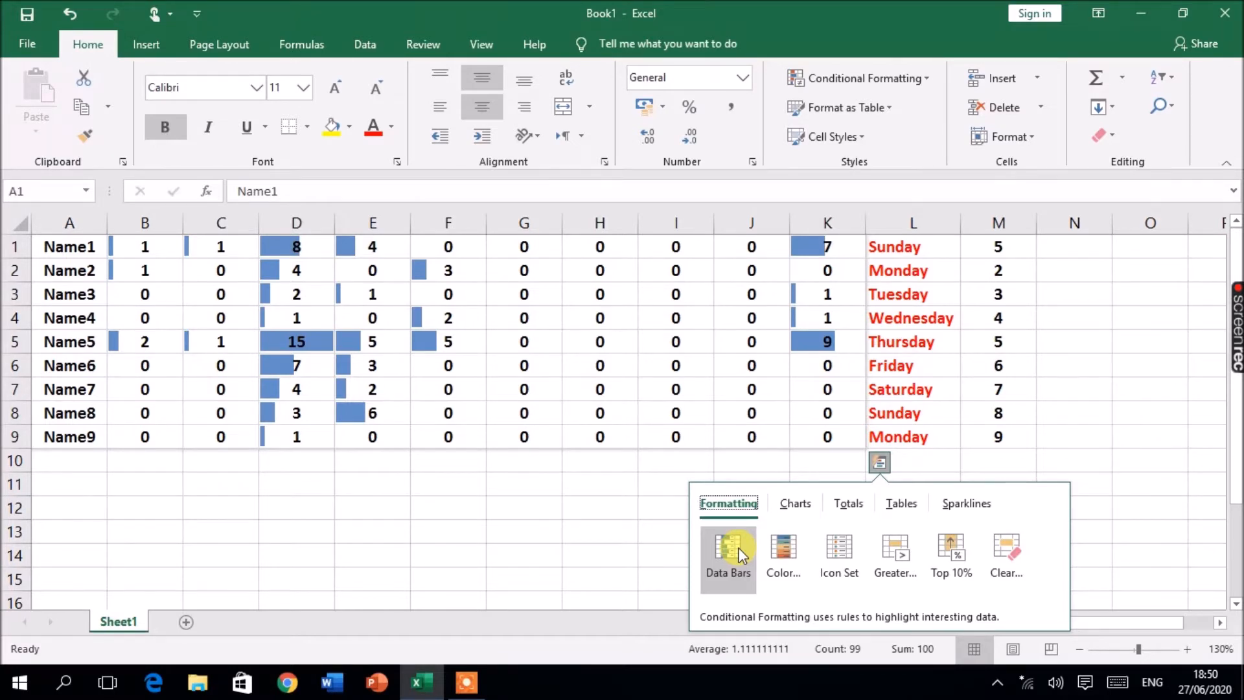
left_click(742, 555)
left_click(298, 382)
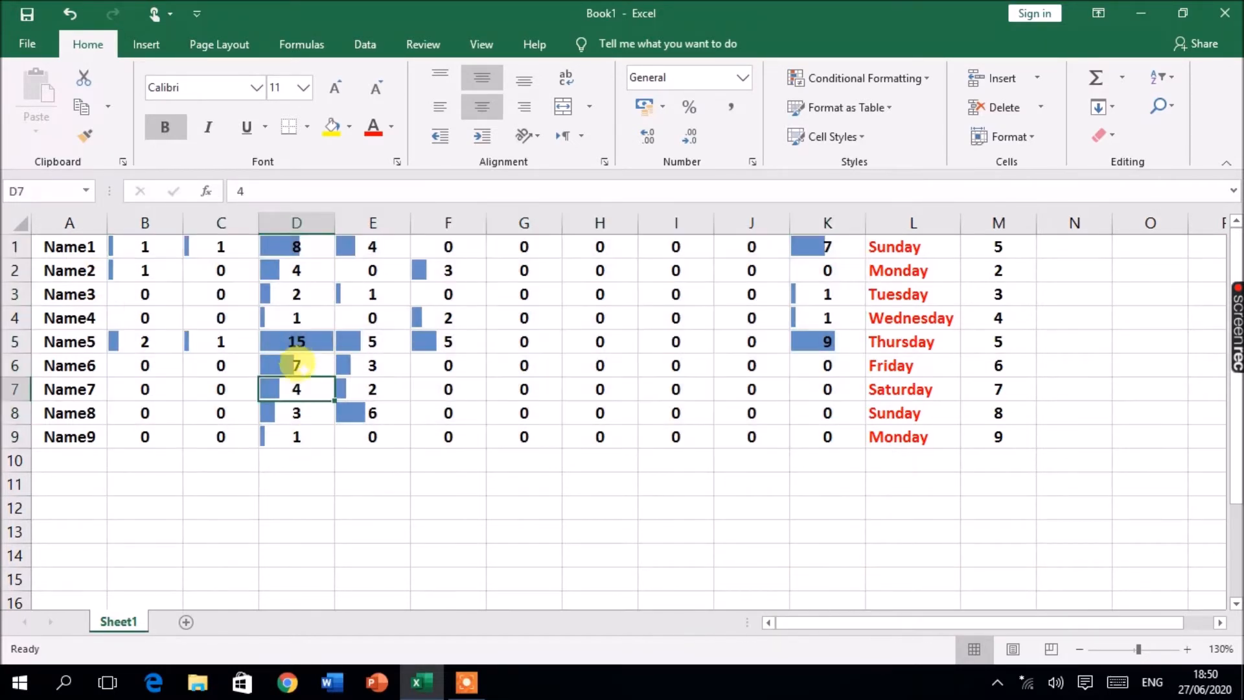
left_click(318, 342)
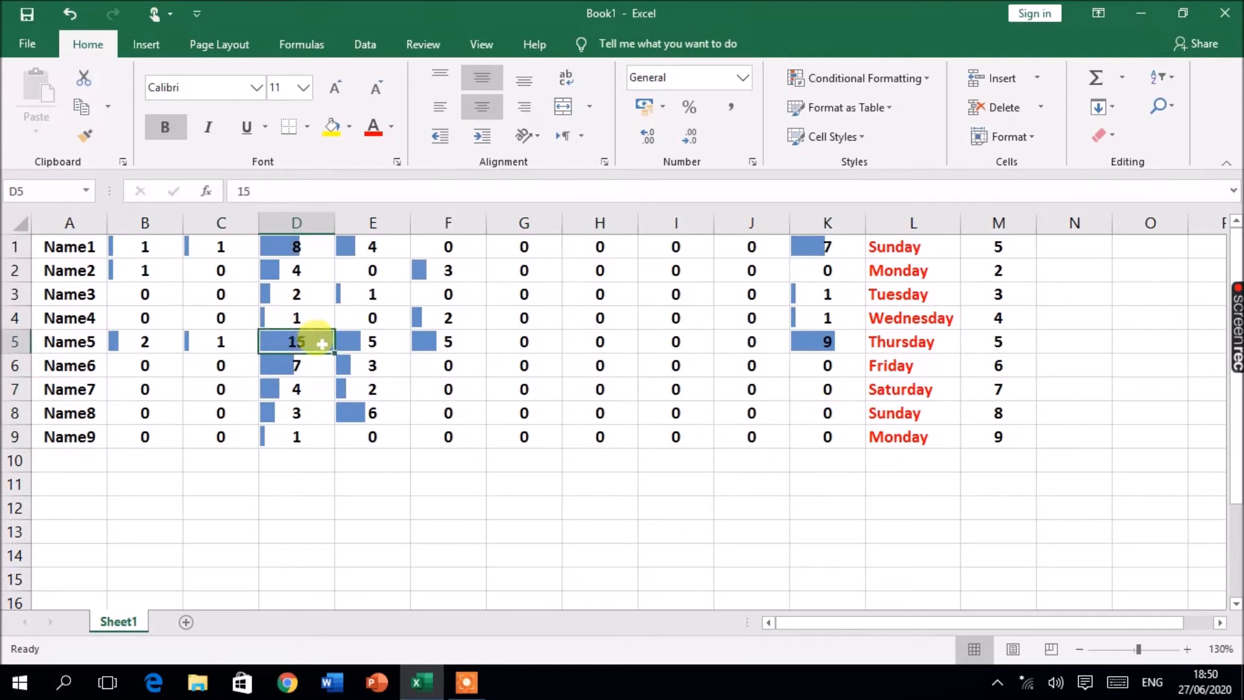
left_click(371, 339)
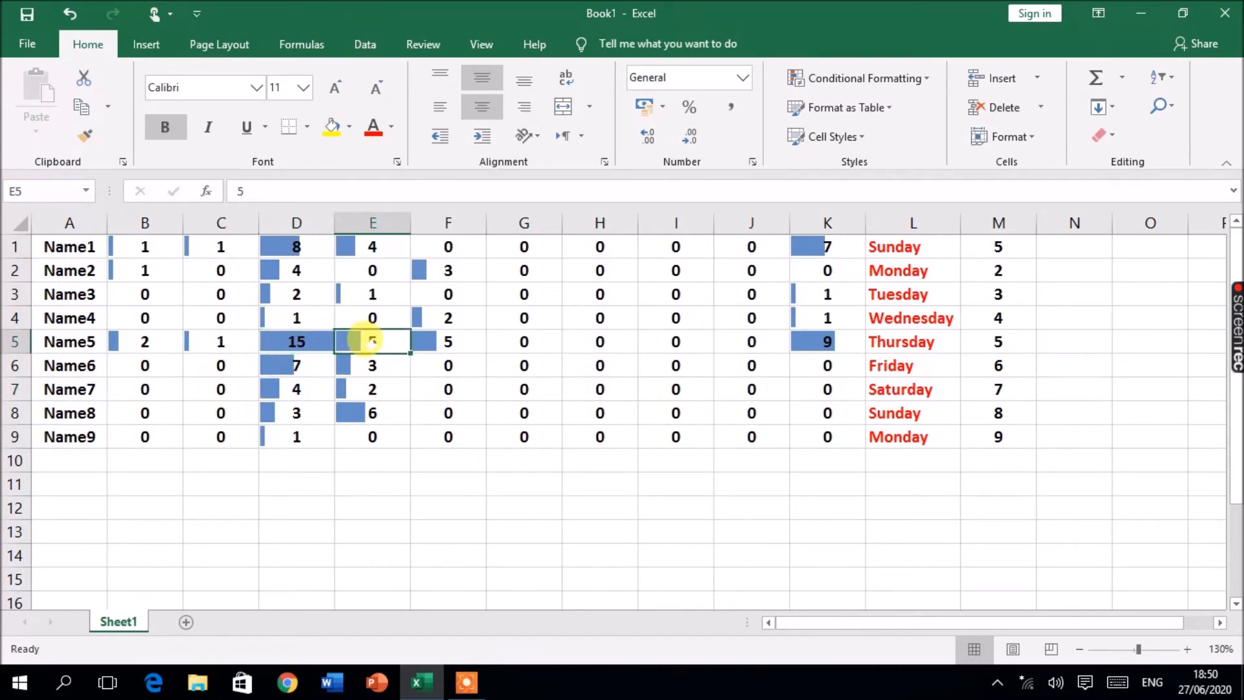
left_click_drag(681, 249, 575, 427)
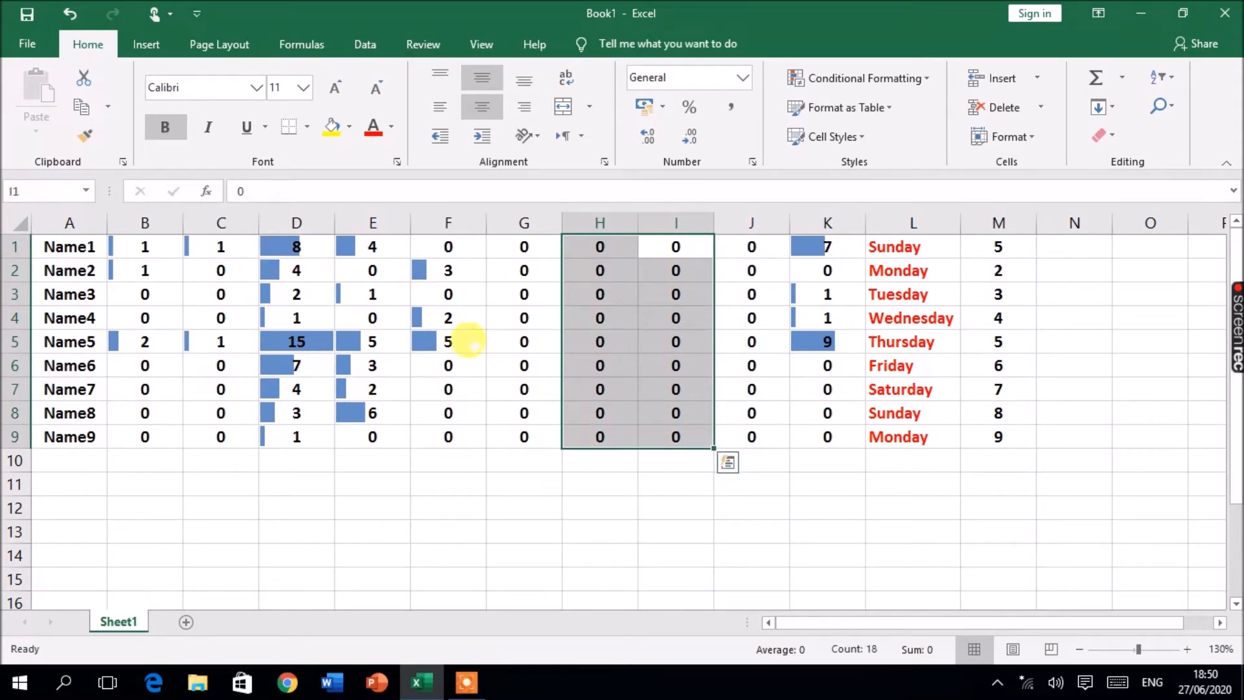
left_click(427, 318)
left_click_drag(55, 246, 801, 433)
left_click(882, 464)
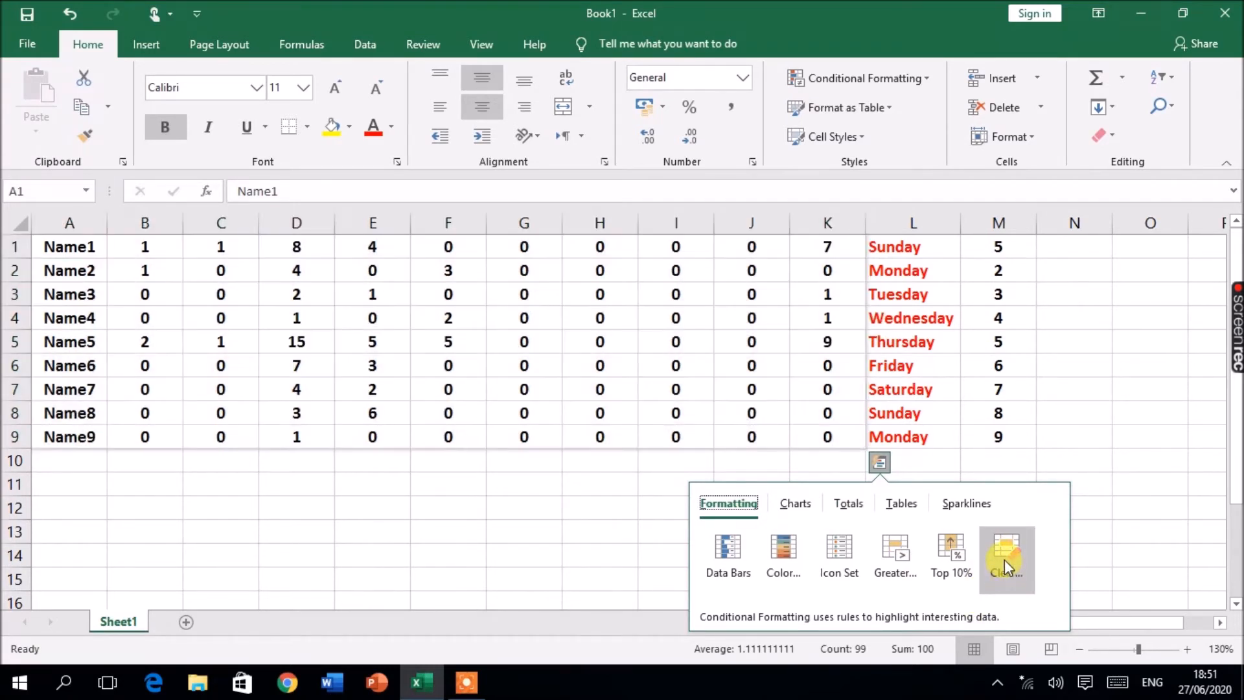
left_click(597, 387)
Step: Select A1:M9 and clear its conditional formatting with Quick Analysis
left_click_drag(51, 246, 983, 436)
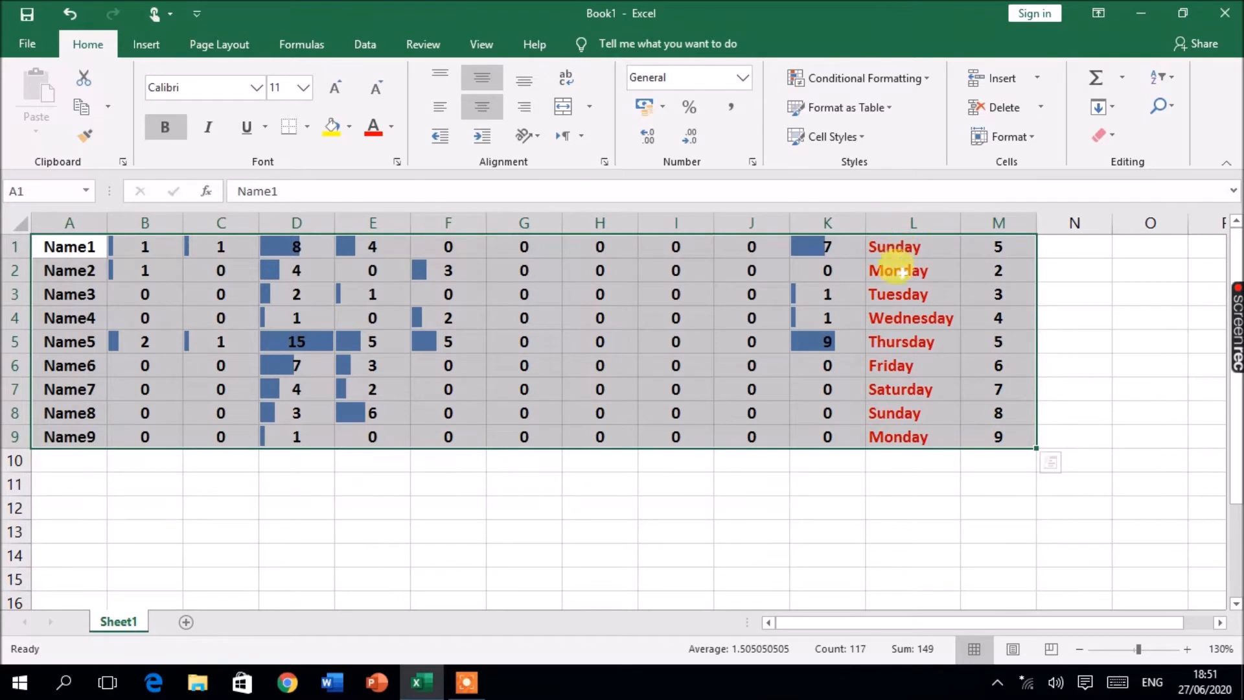
left_click(1050, 463)
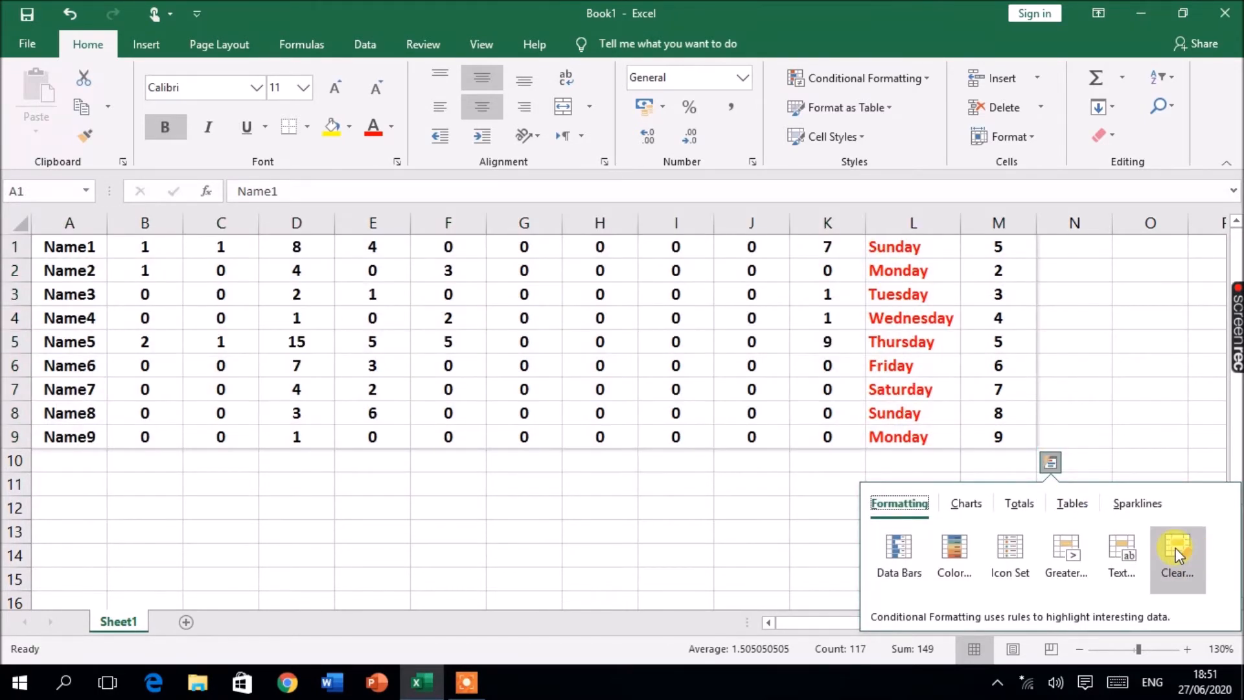
left_click(1175, 547)
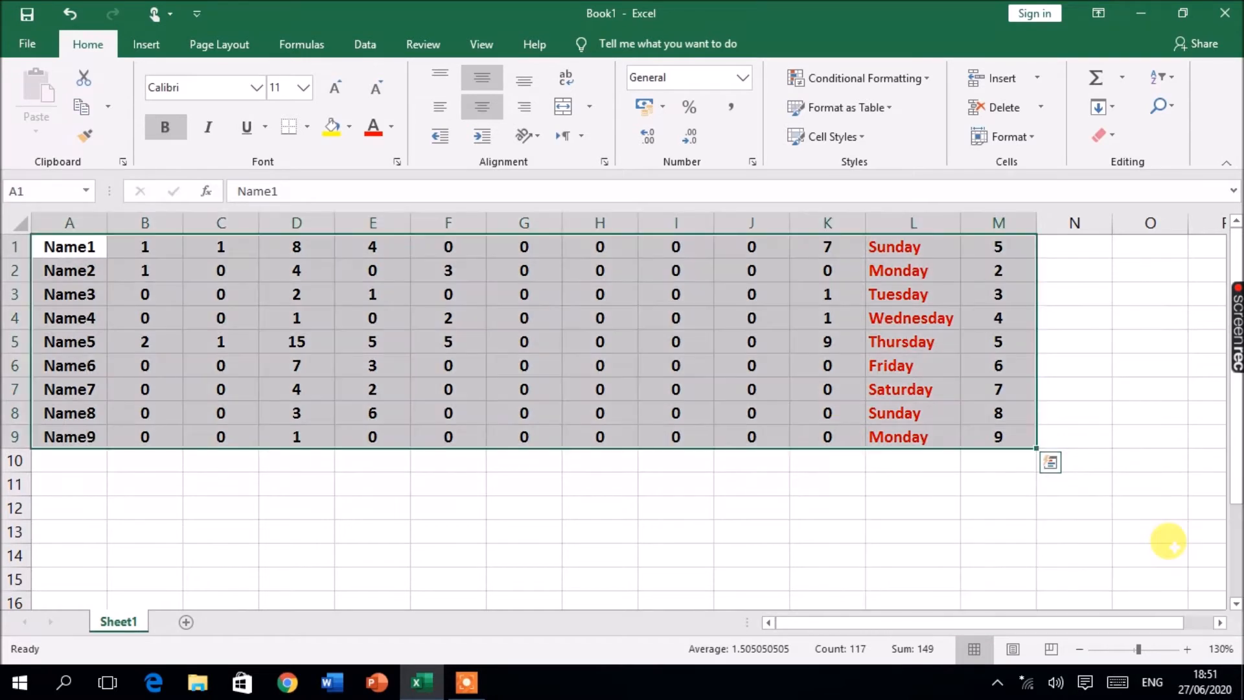
Step: Insert a clustered column PivotChart from the selected data with Quick Analysis
left_click(1049, 464)
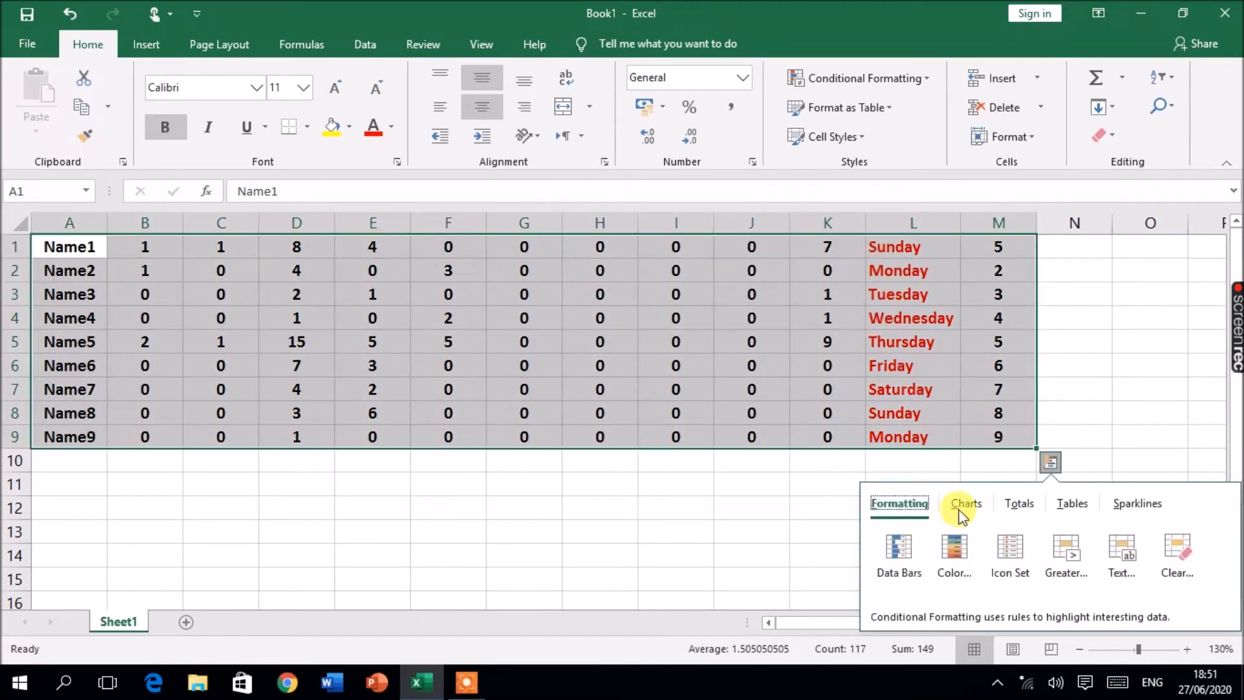
left_click(962, 500)
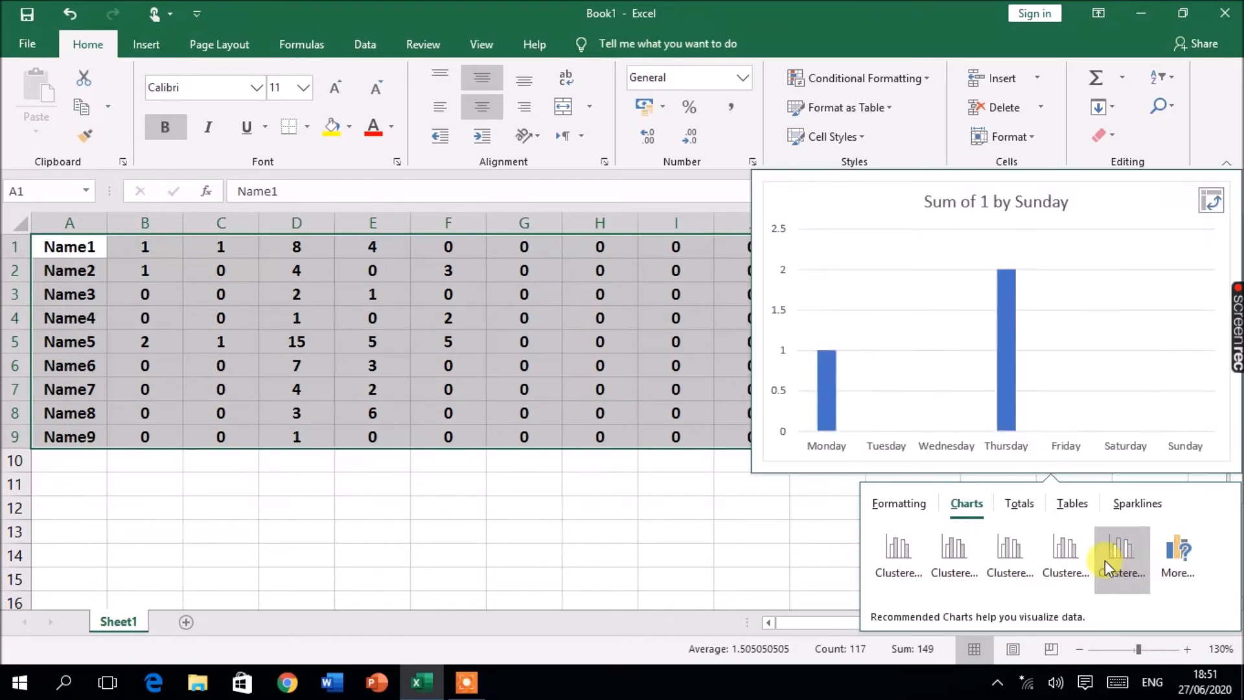
left_click(897, 557)
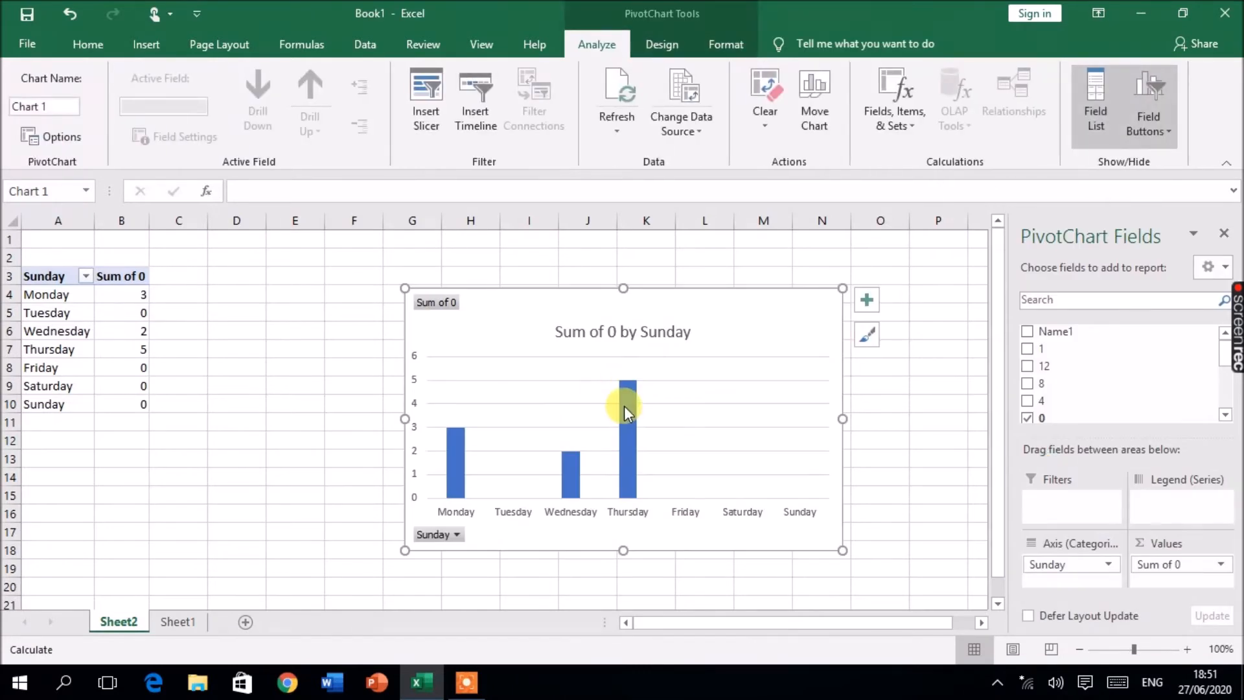
mouse_move(624, 405)
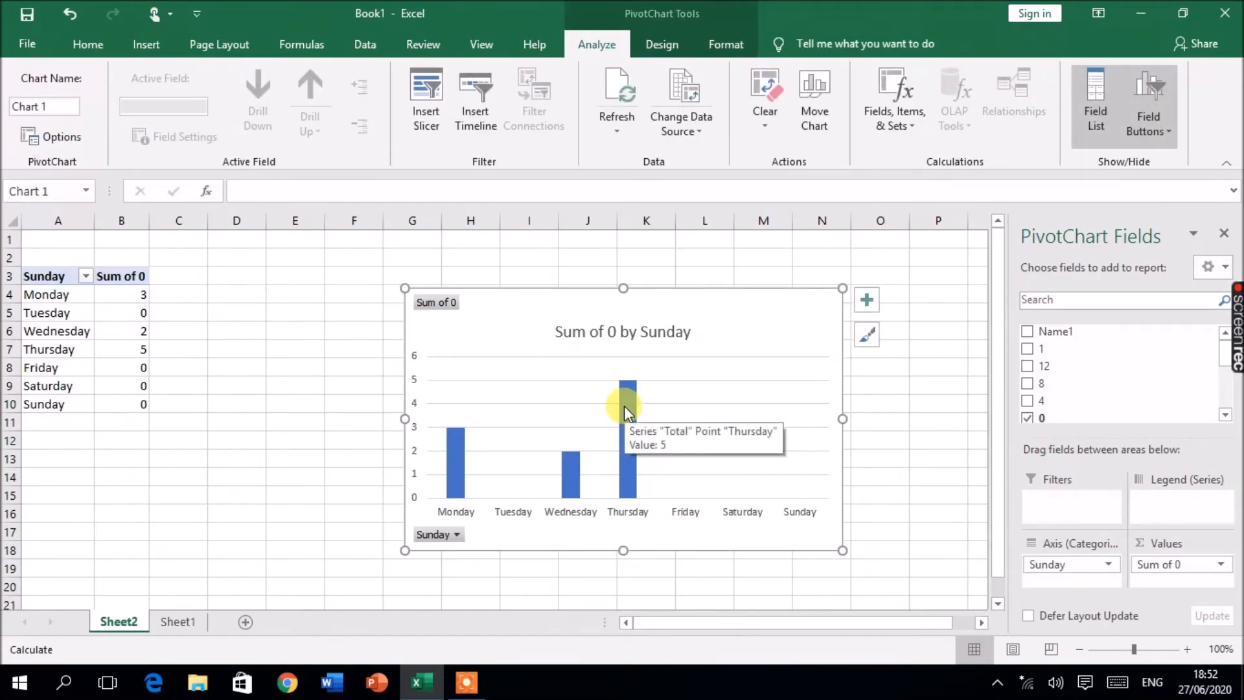
Step: Undo the PivotChart insertion
key("ctrl+z")
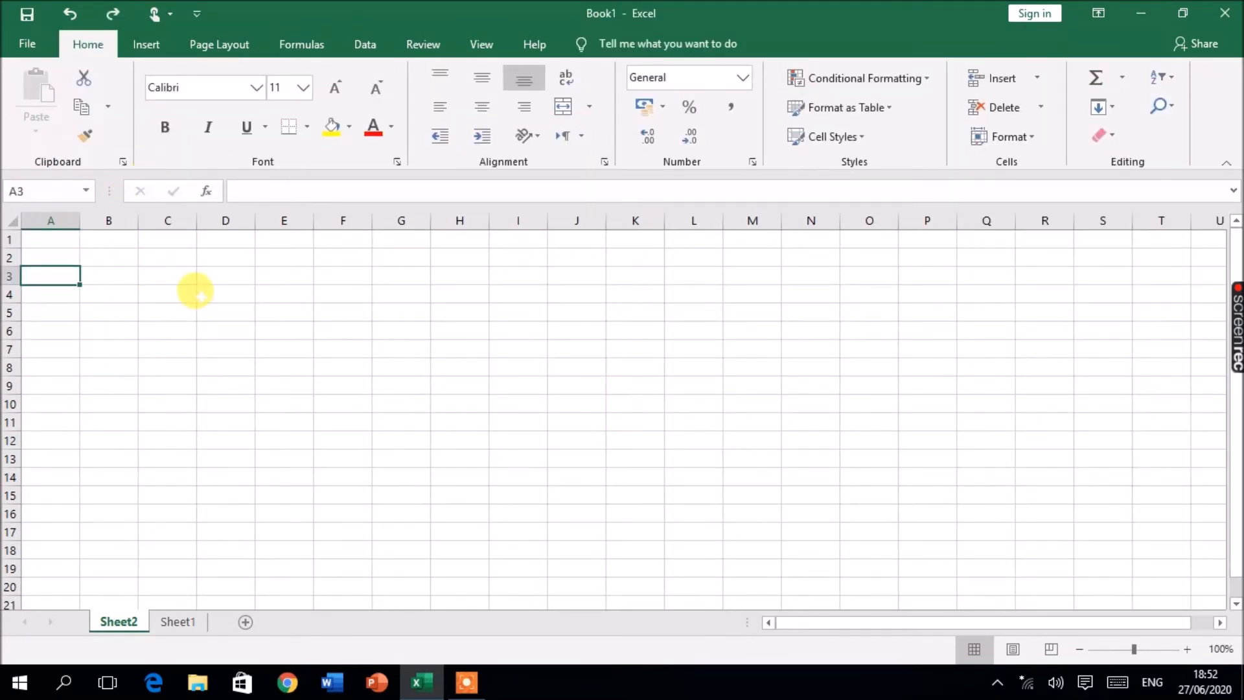
scroll(207, 350, "down", 6)
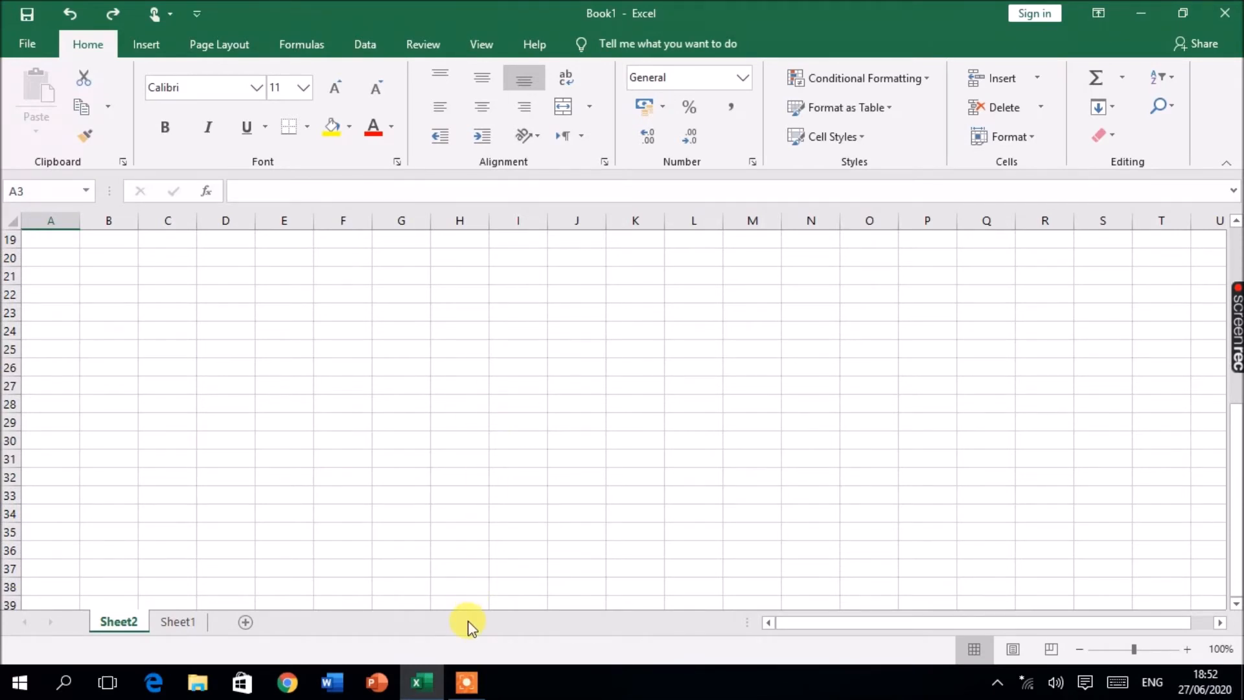
scroll(467, 622, "up", 6)
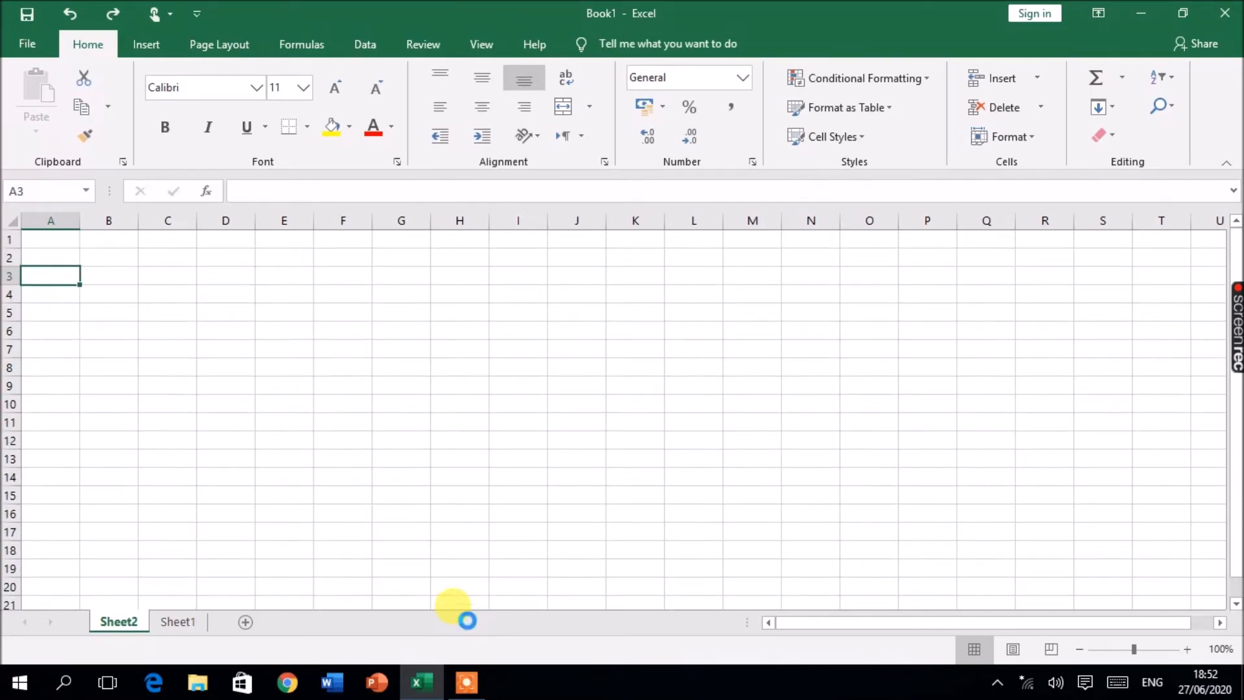
Step: Cancel the Create Table dialog and close Excel without saving the workbook
left_click(416, 687)
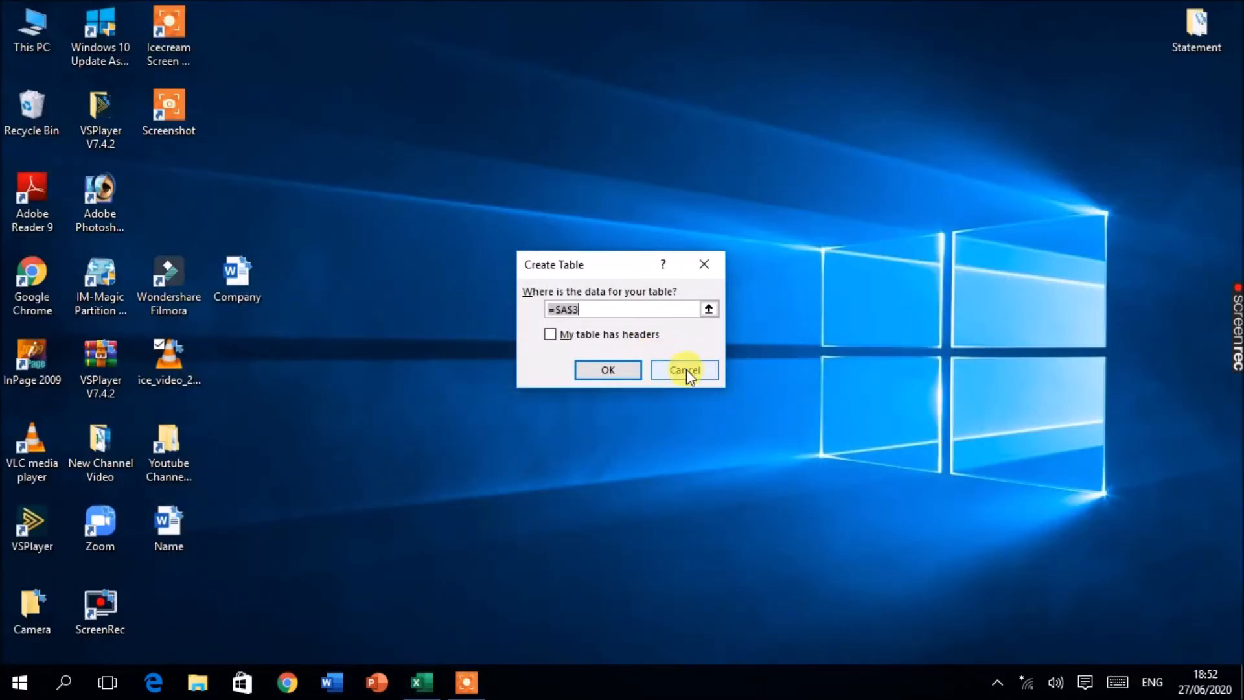
left_click(686, 370)
left_click(419, 683)
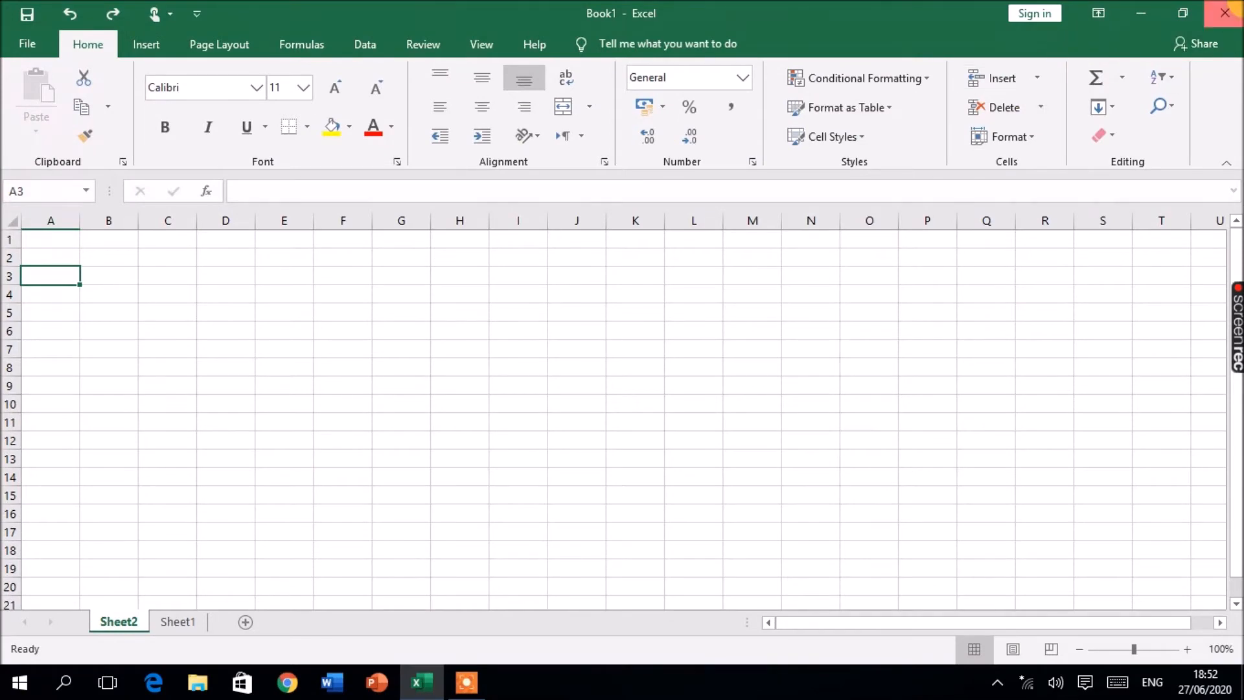
left_click(1224, 13)
left_click(623, 360)
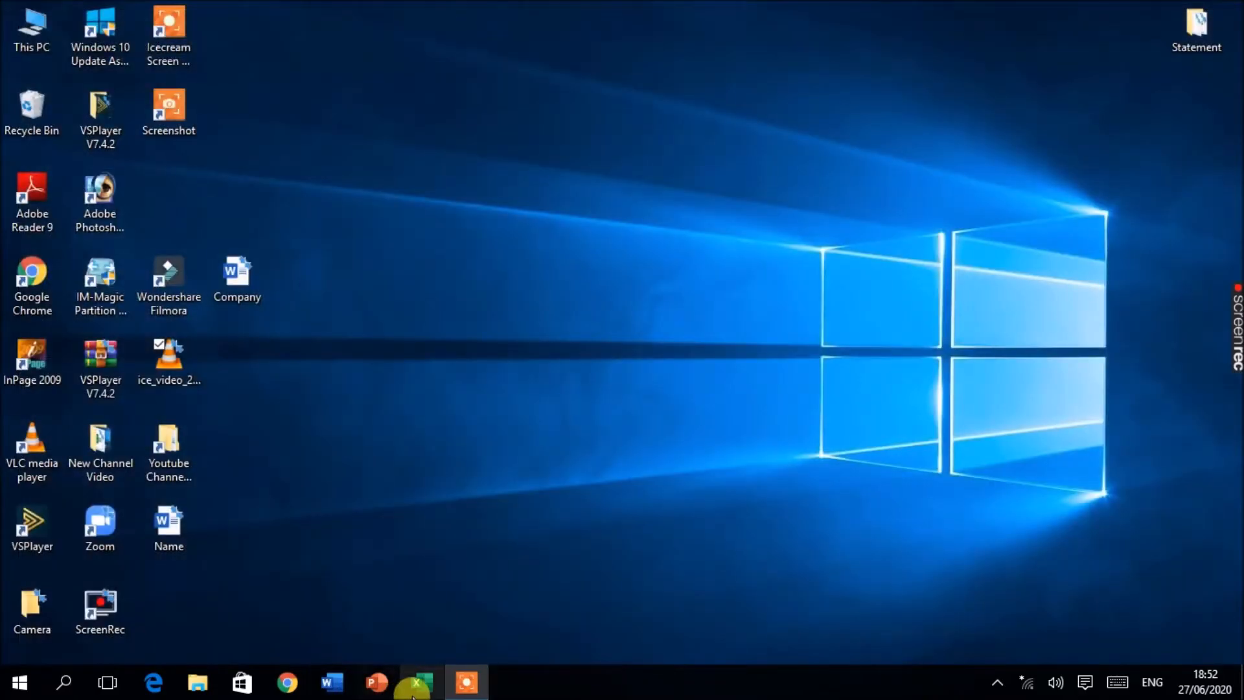
Step: Reopen Book1 from the taskbar's recent list and select the data range A1:K9
right_click(418, 686)
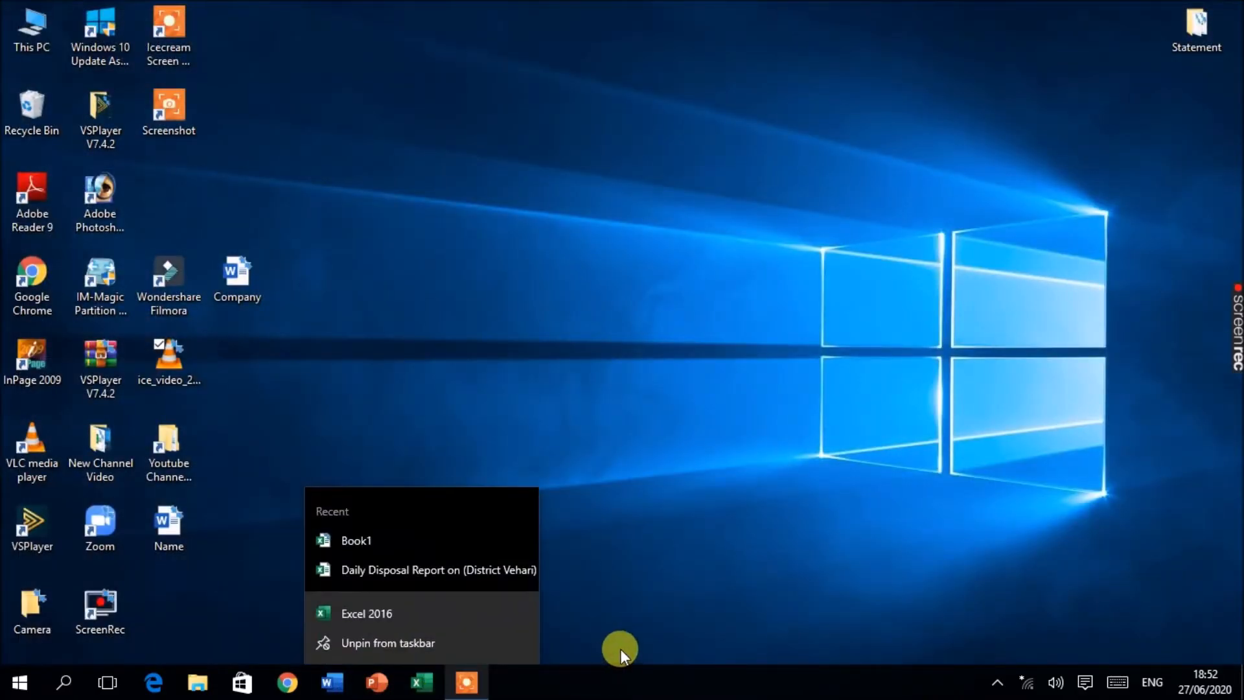
left_click(362, 543)
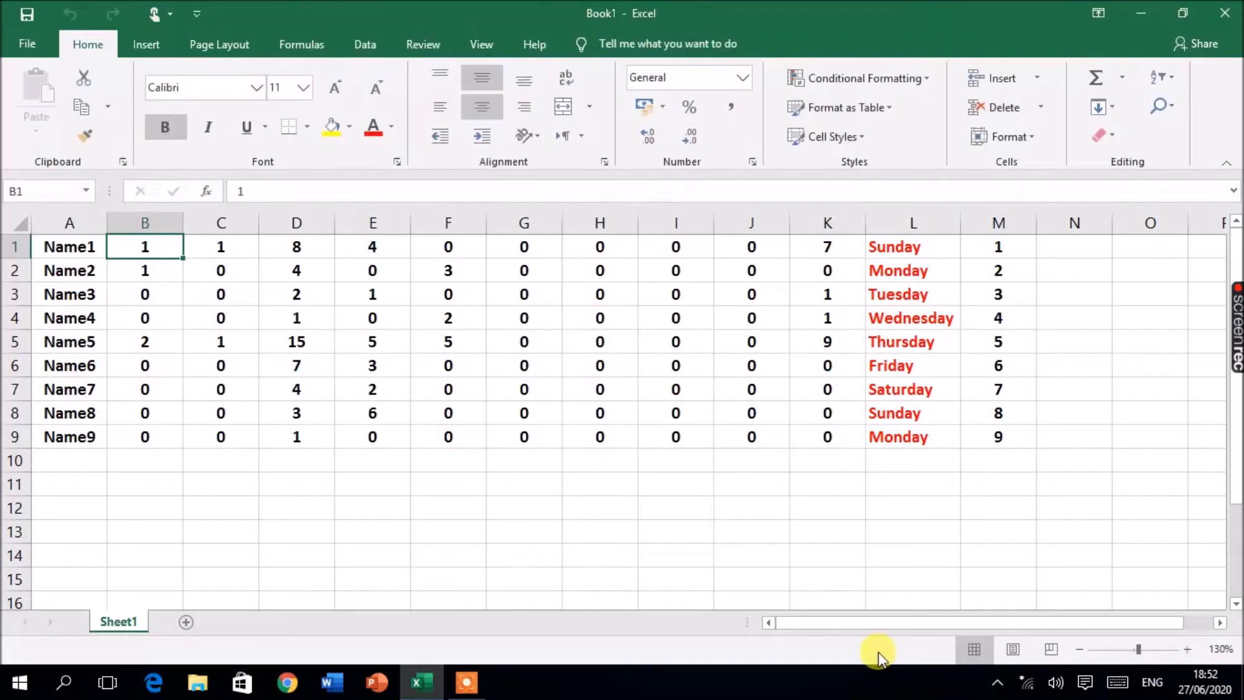
left_click(446, 365)
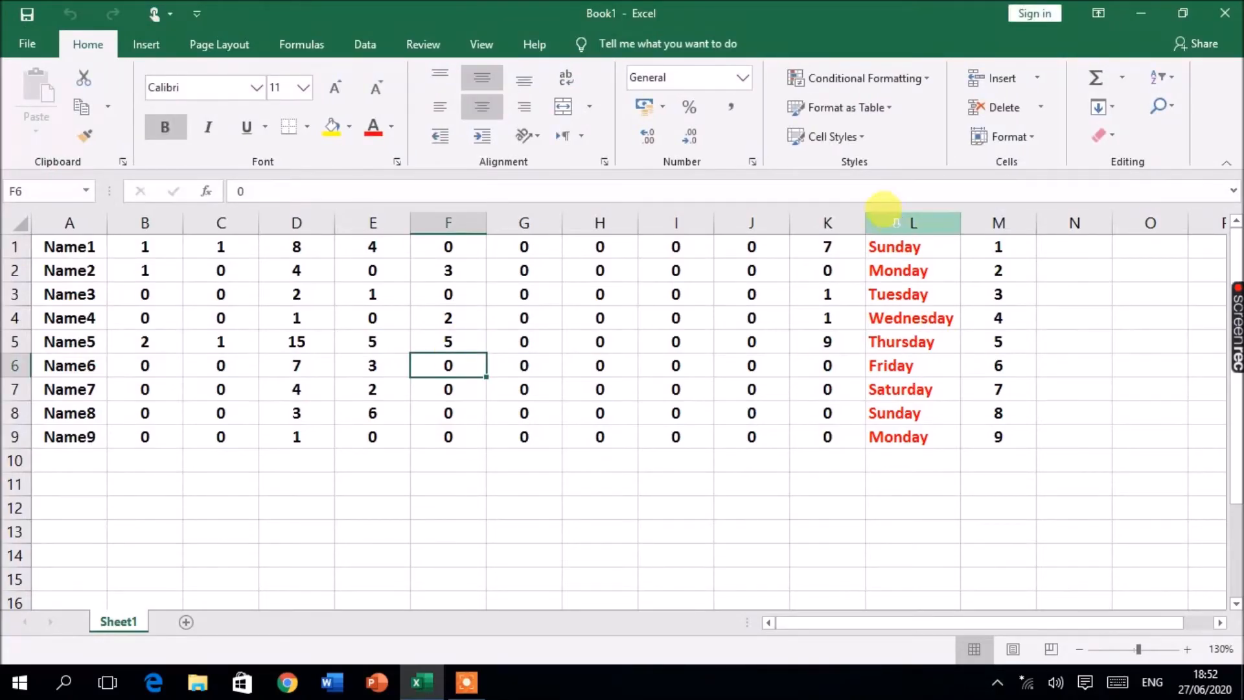
left_click_drag(62, 246, 810, 431)
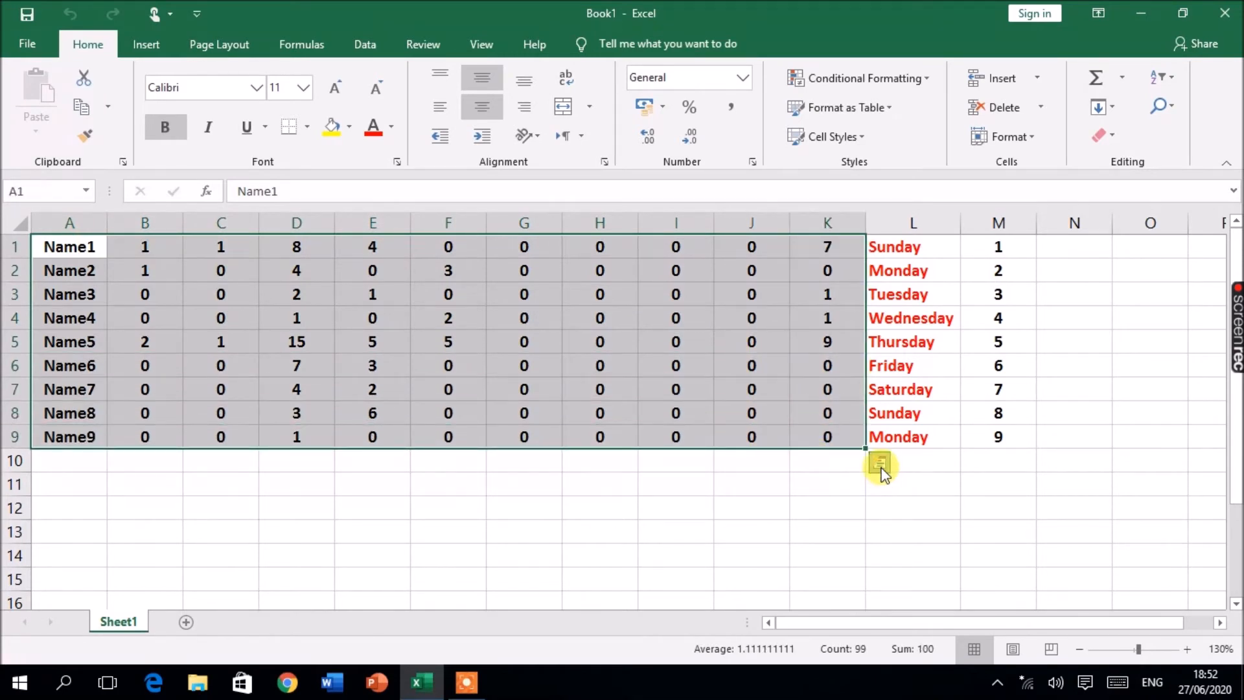
Step: Open Quick Analysis for the selected data and preview its chart and total options without applying any
left_click(880, 464)
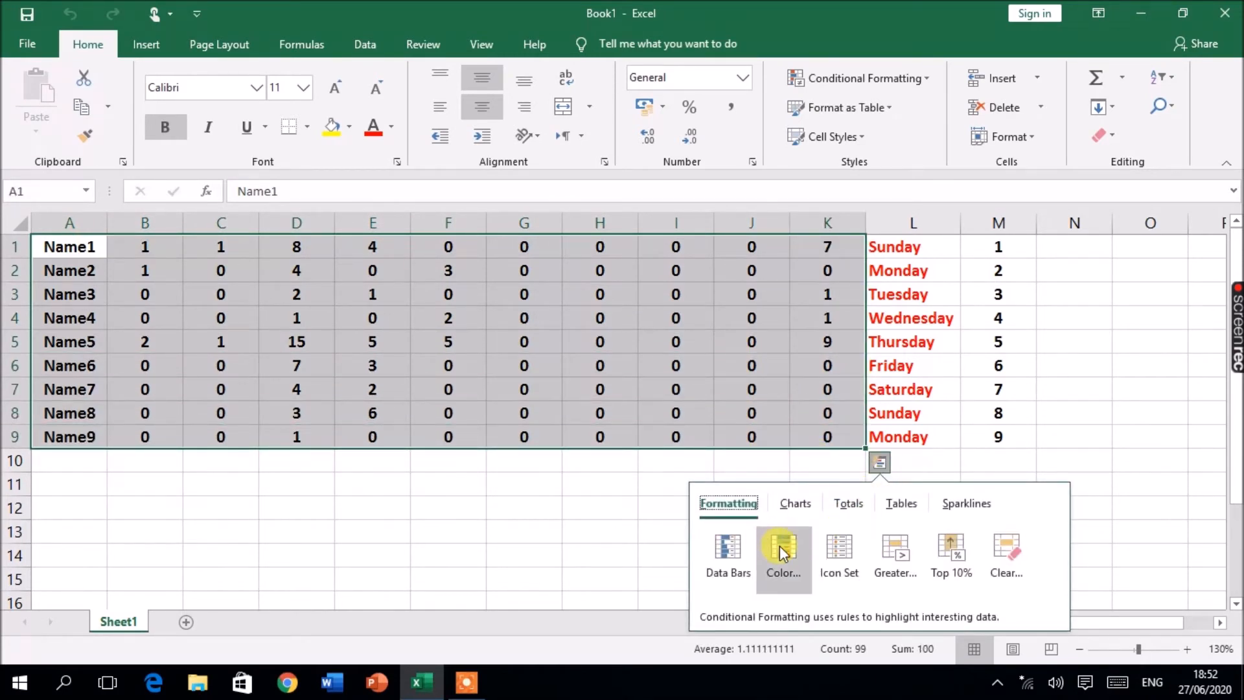
left_click(796, 504)
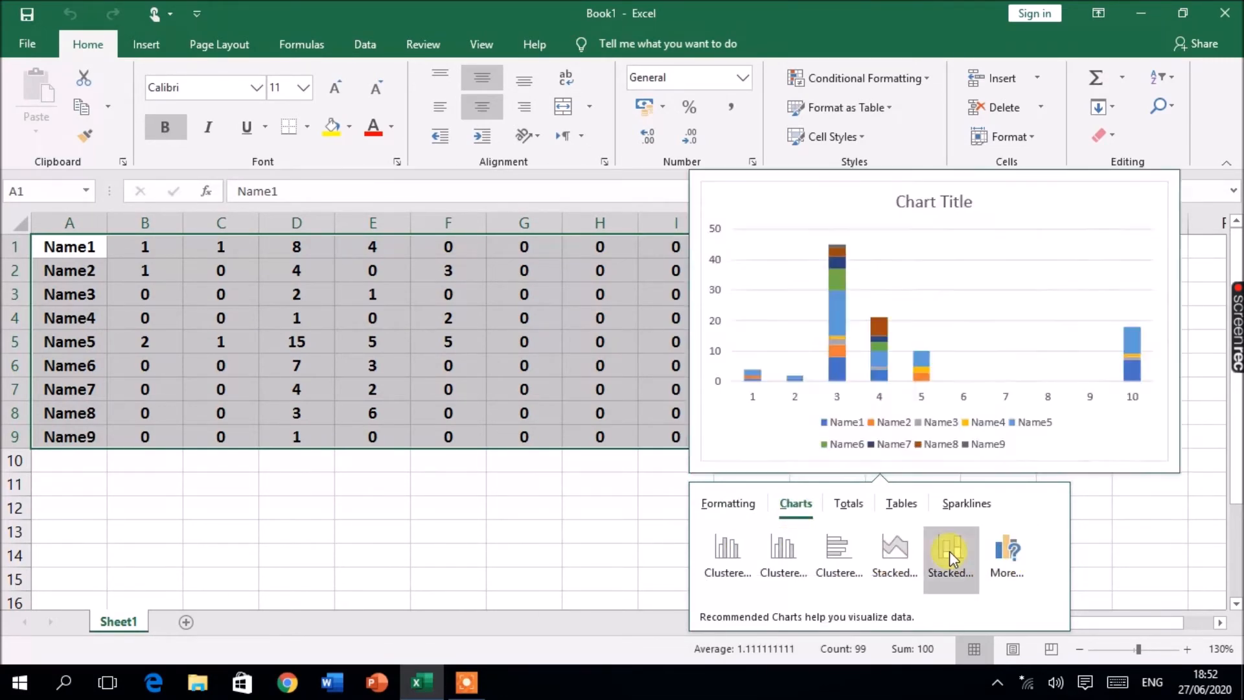
left_click(847, 507)
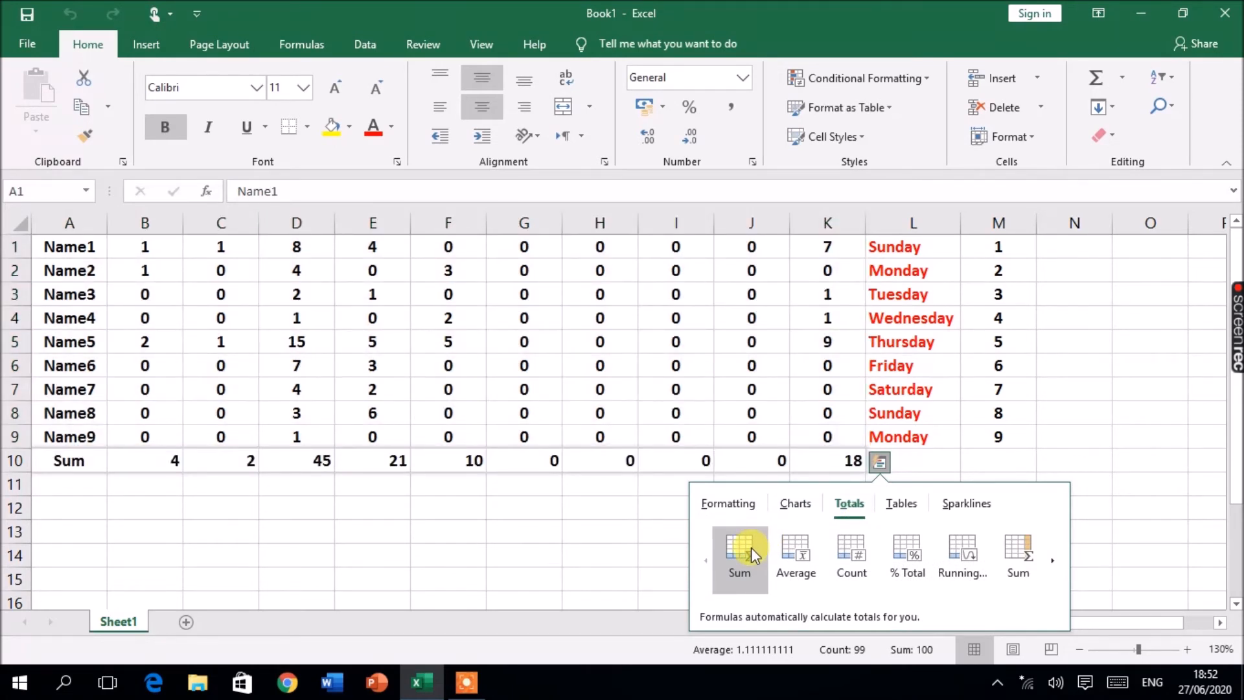
left_click(690, 470)
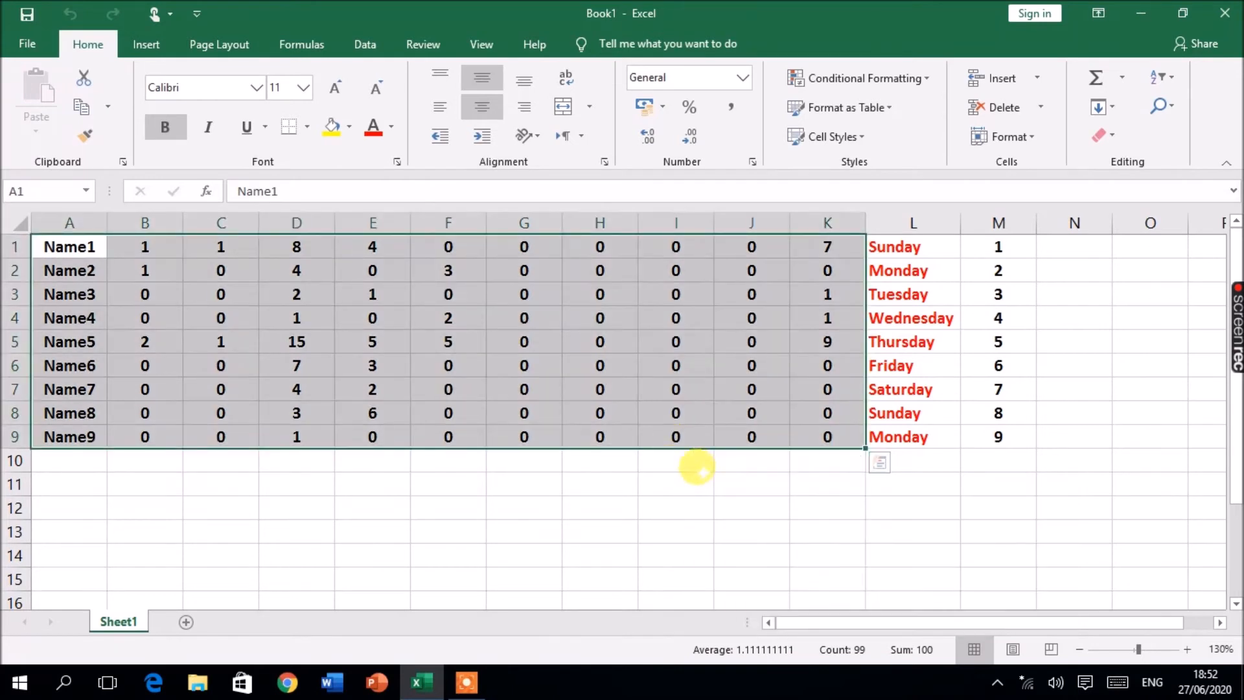
Step: Select columns L and M and copy them
left_click(676, 484)
left_click_drag(1008, 241, 897, 437)
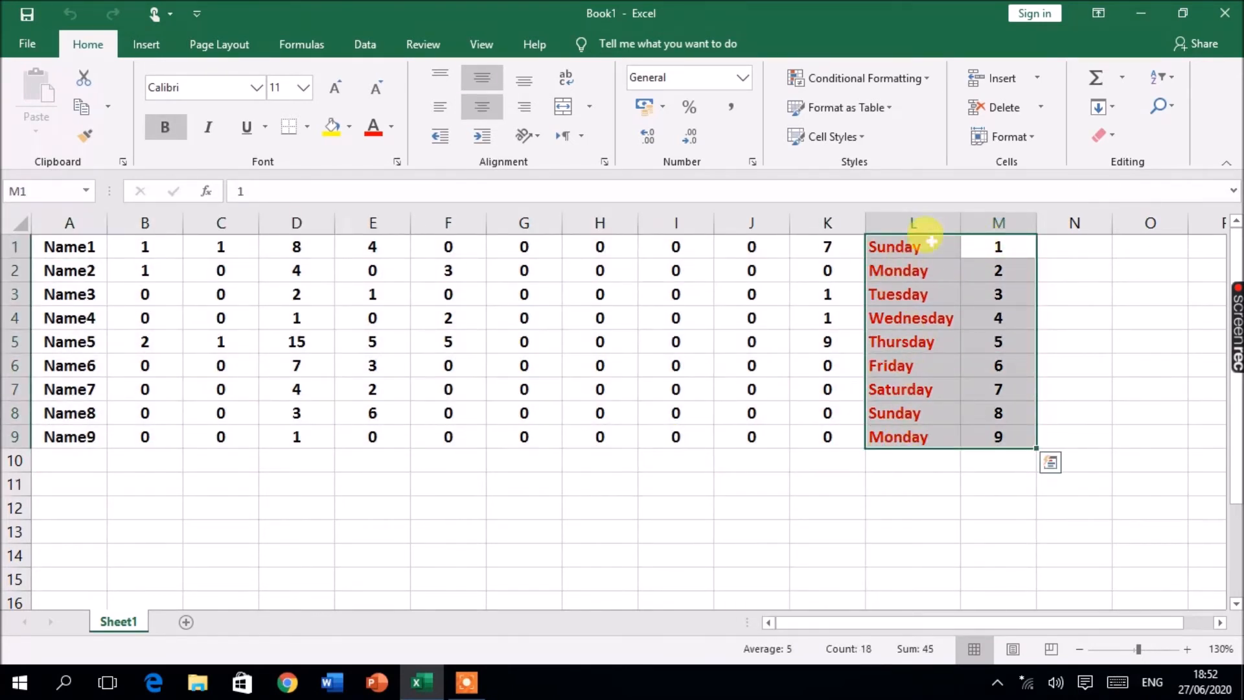
left_click(886, 220)
left_click_drag(886, 220, 967, 206)
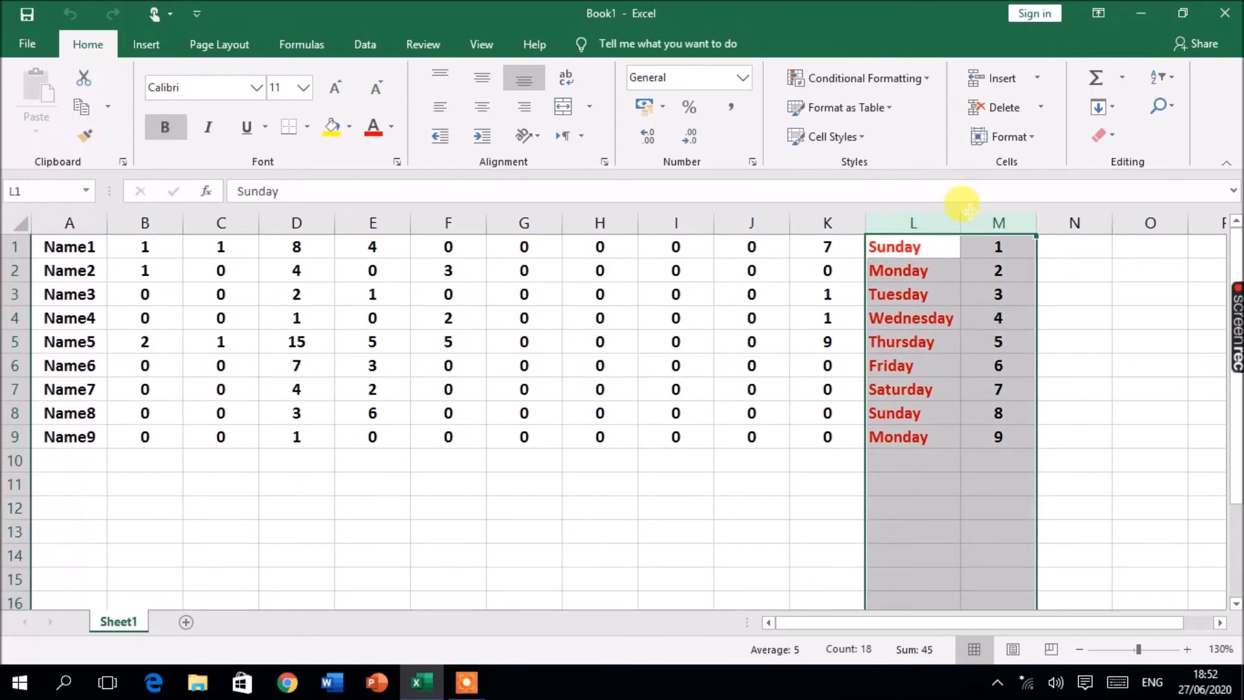
key("ctrl+c")
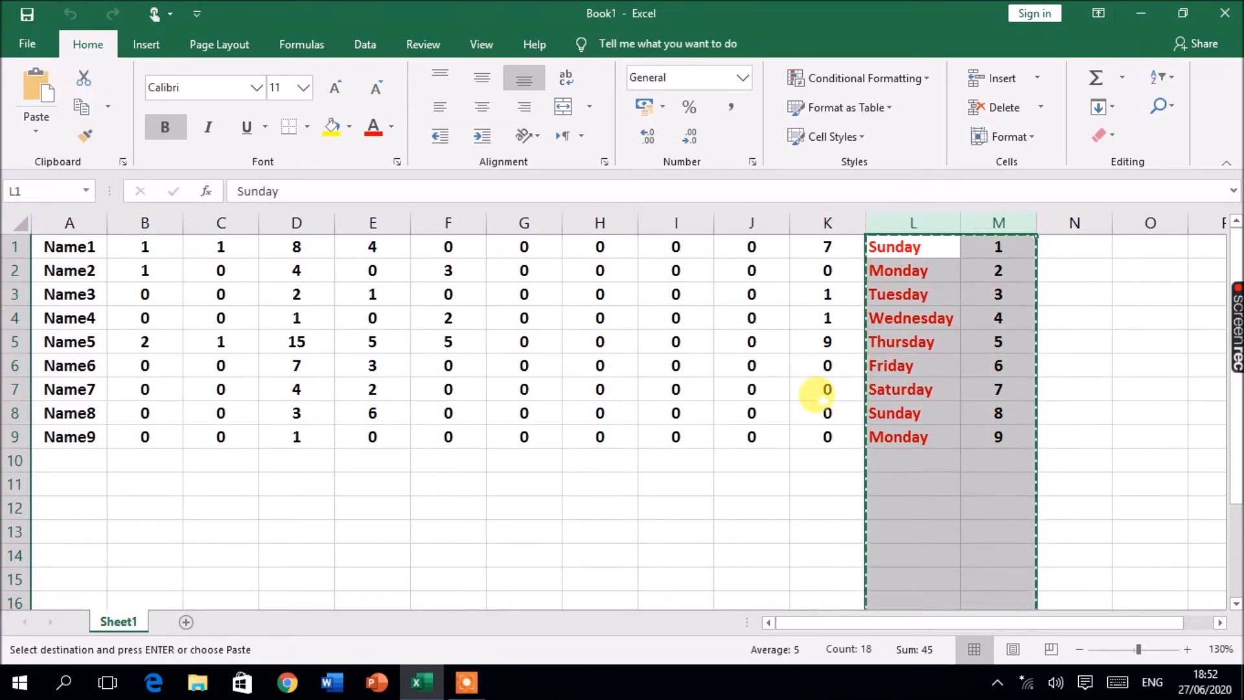
Step: Clear the contents of cell K7 and of the weekday names in L1:L9
left_click(810, 389)
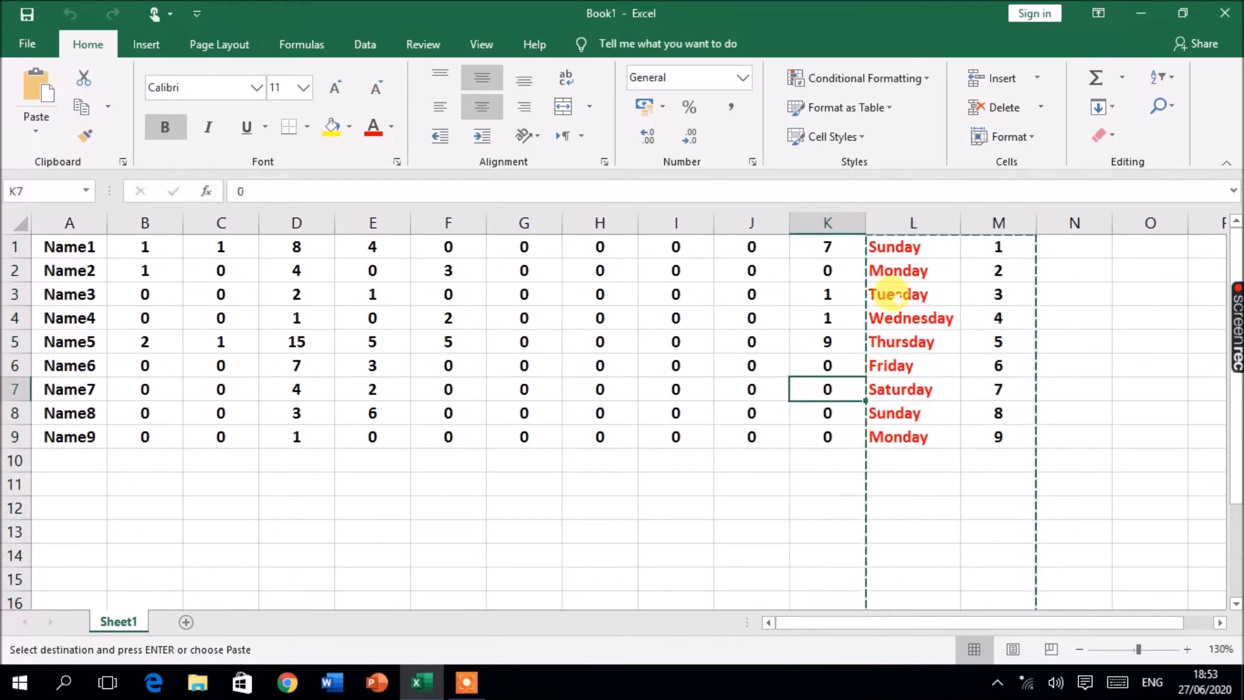
key("Delete")
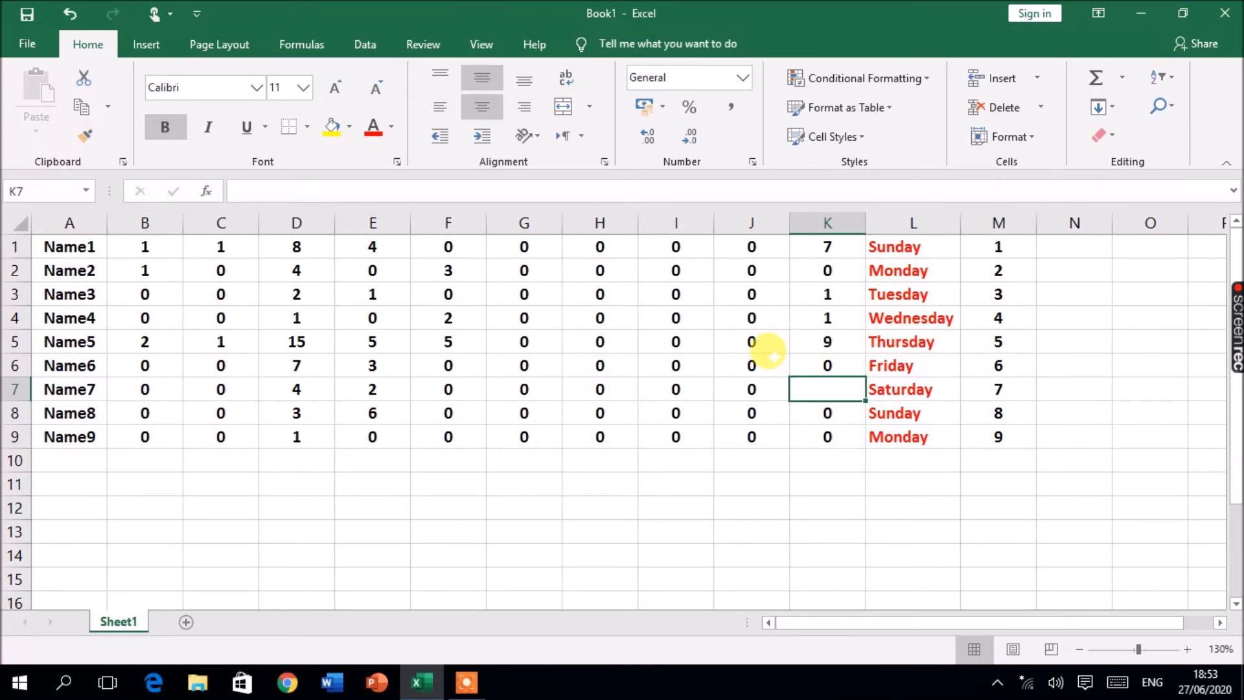
left_click(746, 267)
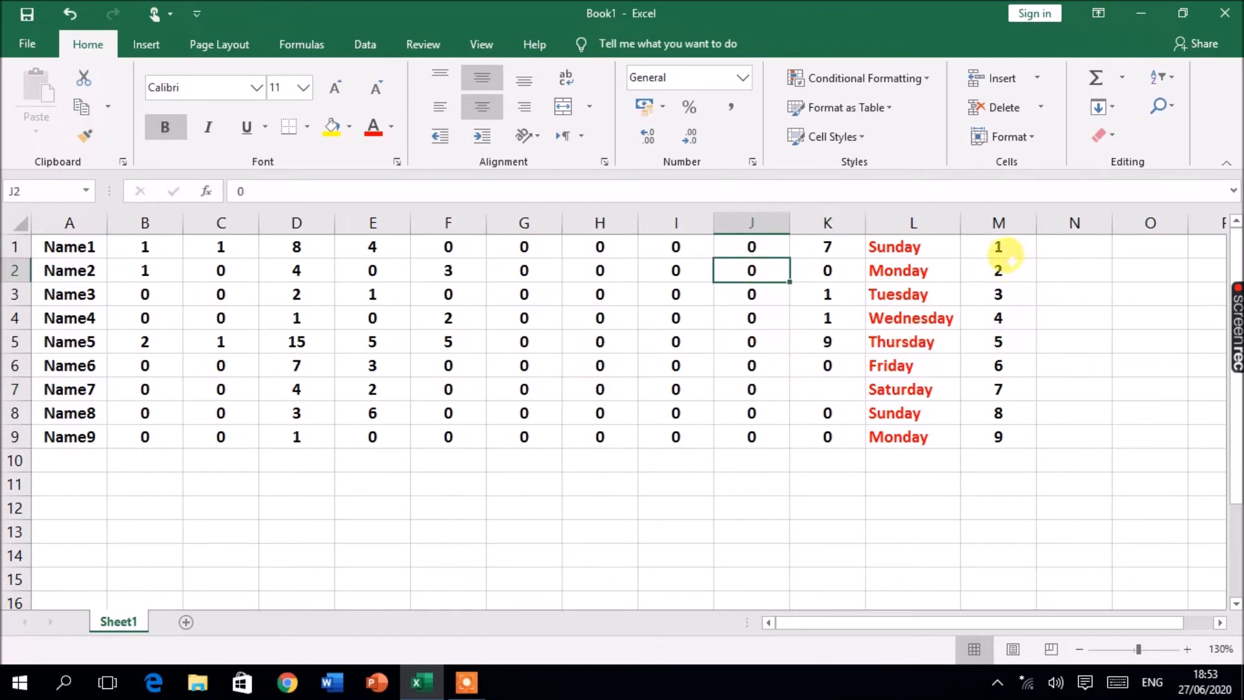
left_click_drag(868, 247, 929, 439)
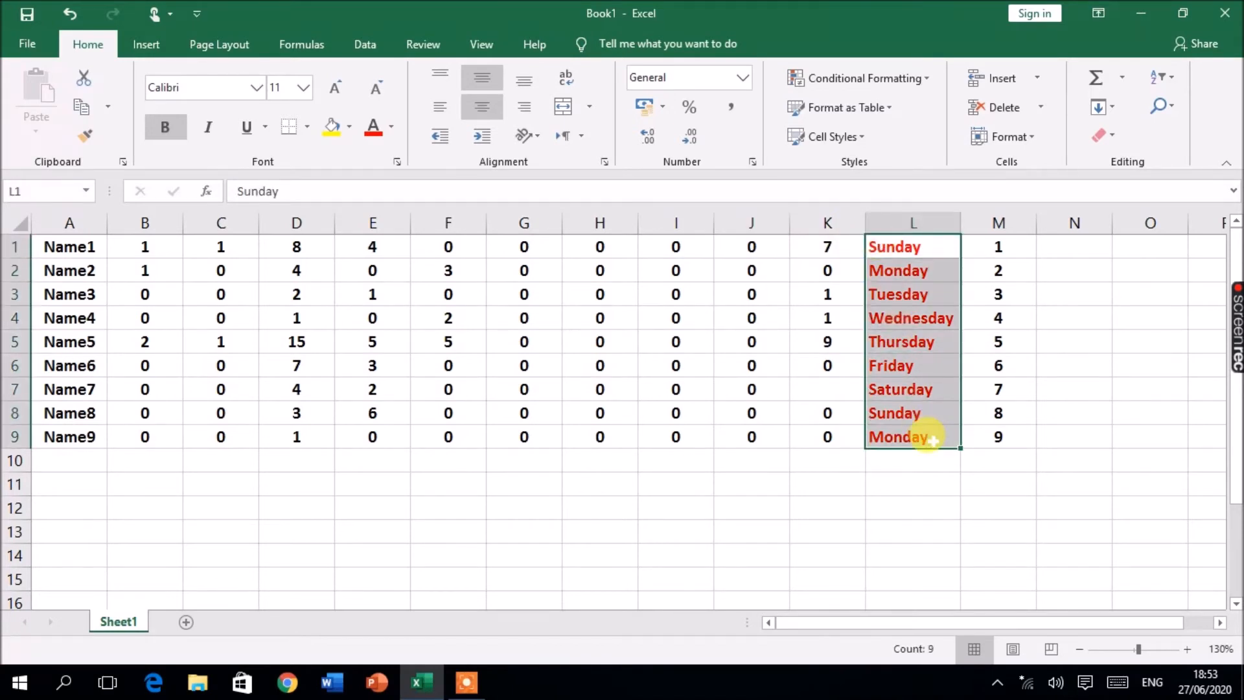
key("Delete")
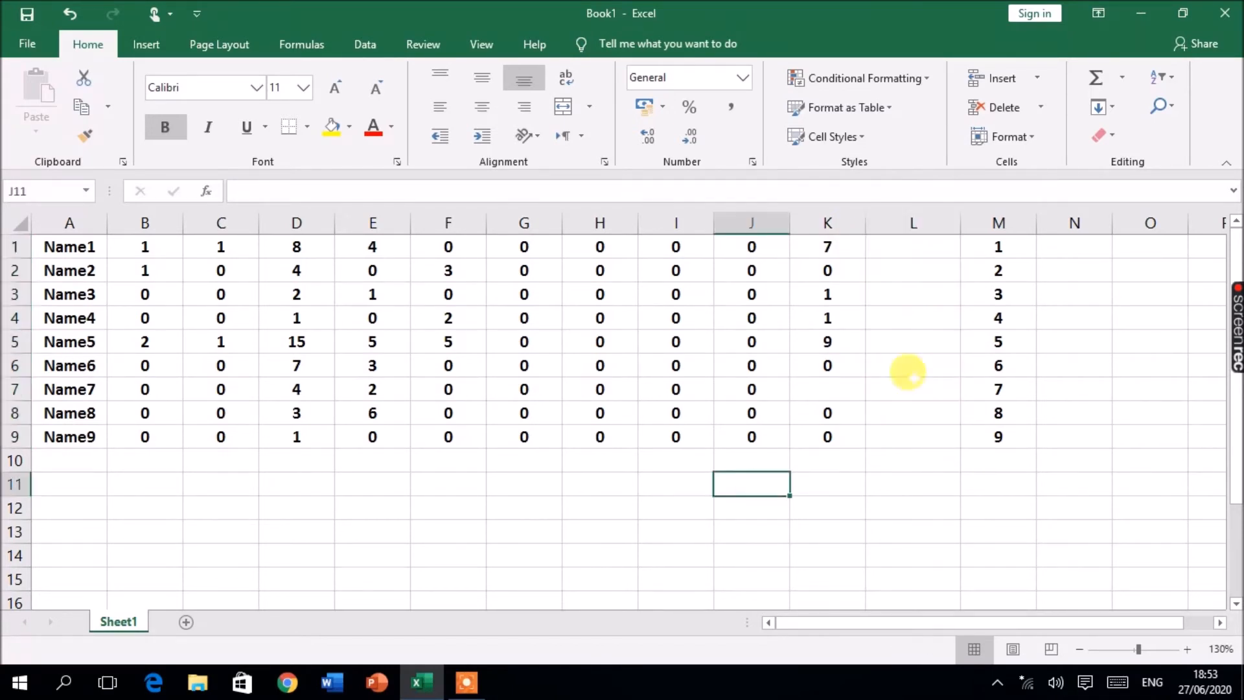
Step: Delete the emptied column L
left_click(907, 222)
right_click(918, 231)
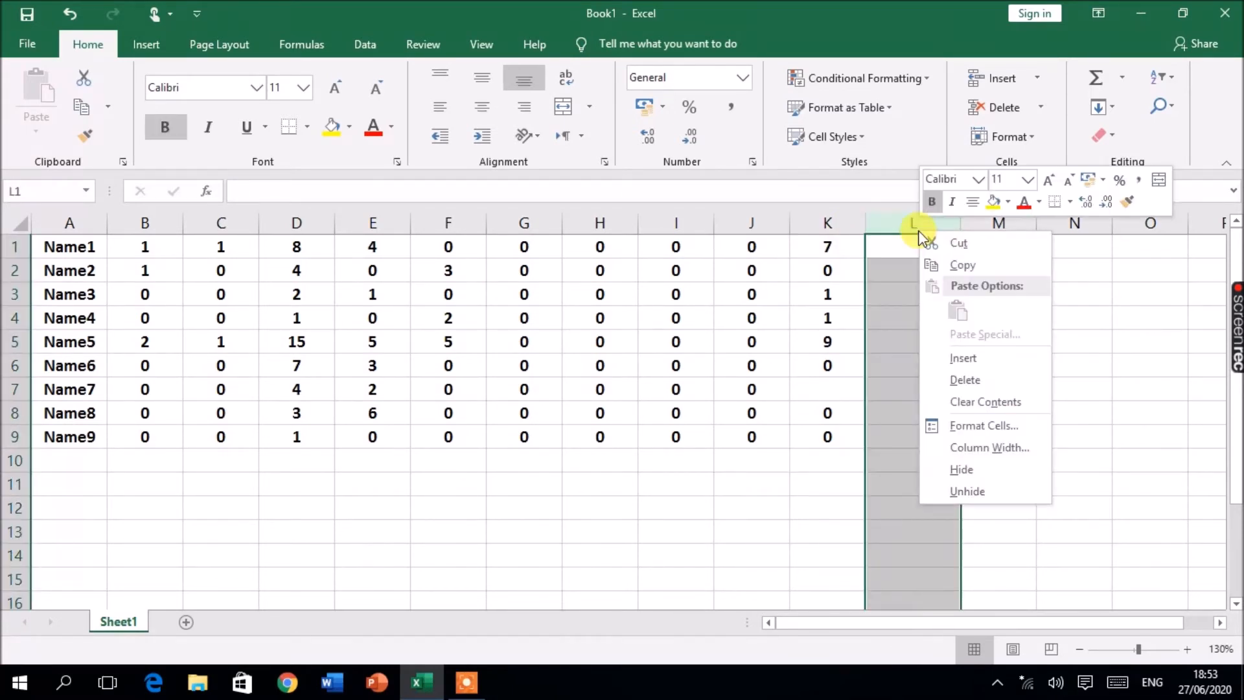
left_click(959, 381)
left_click(797, 342)
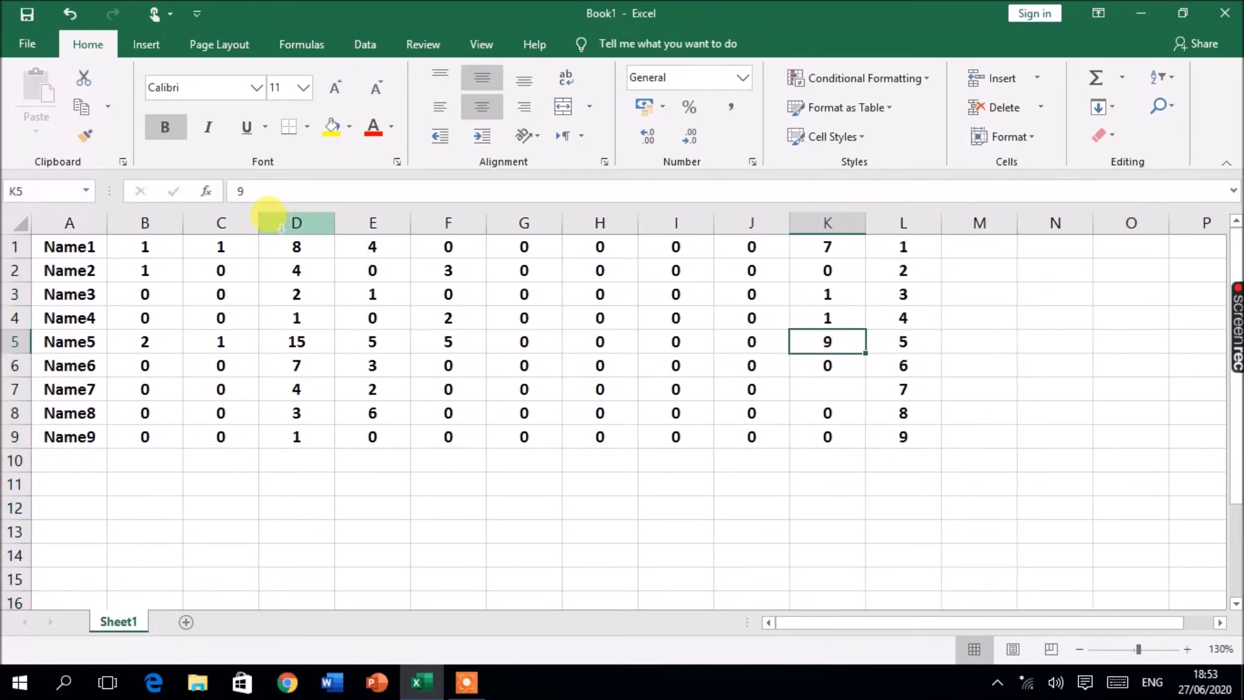
Step: Select the numbers B1:L9 and add an Average row beneath them with Quick Analysis totals
left_click_drag(130, 245, 836, 319)
left_click_drag(902, 342, 907, 433)
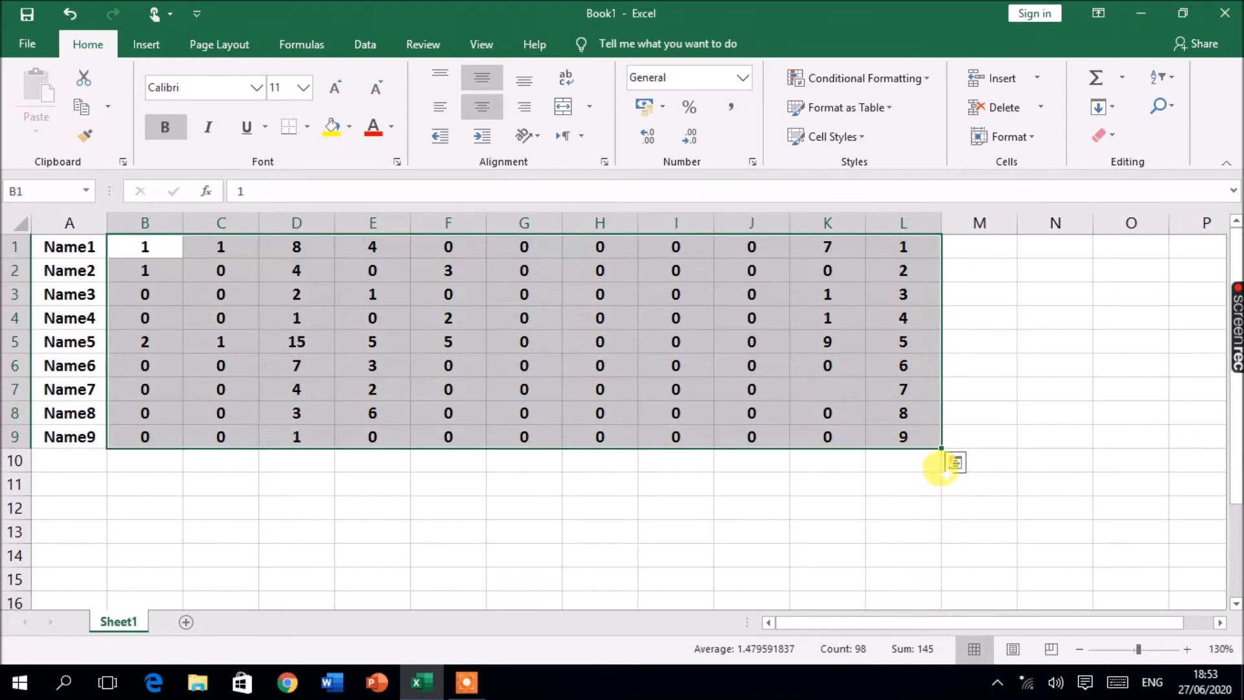
left_click(955, 464)
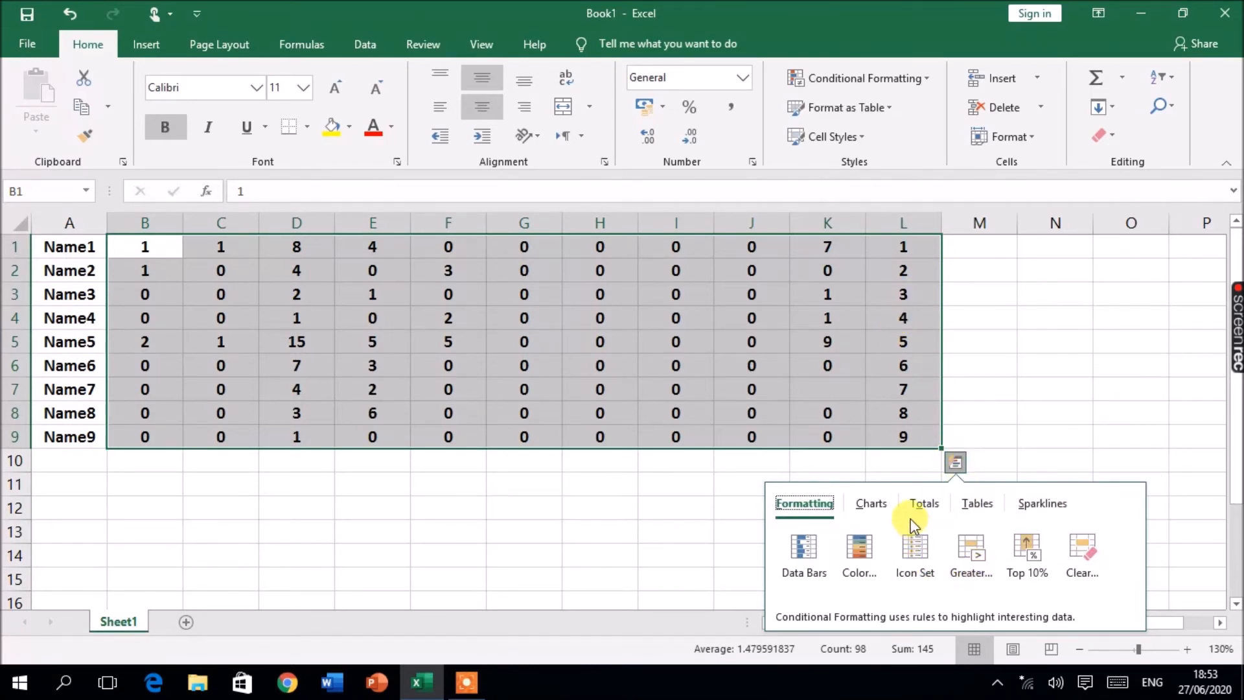
left_click(920, 504)
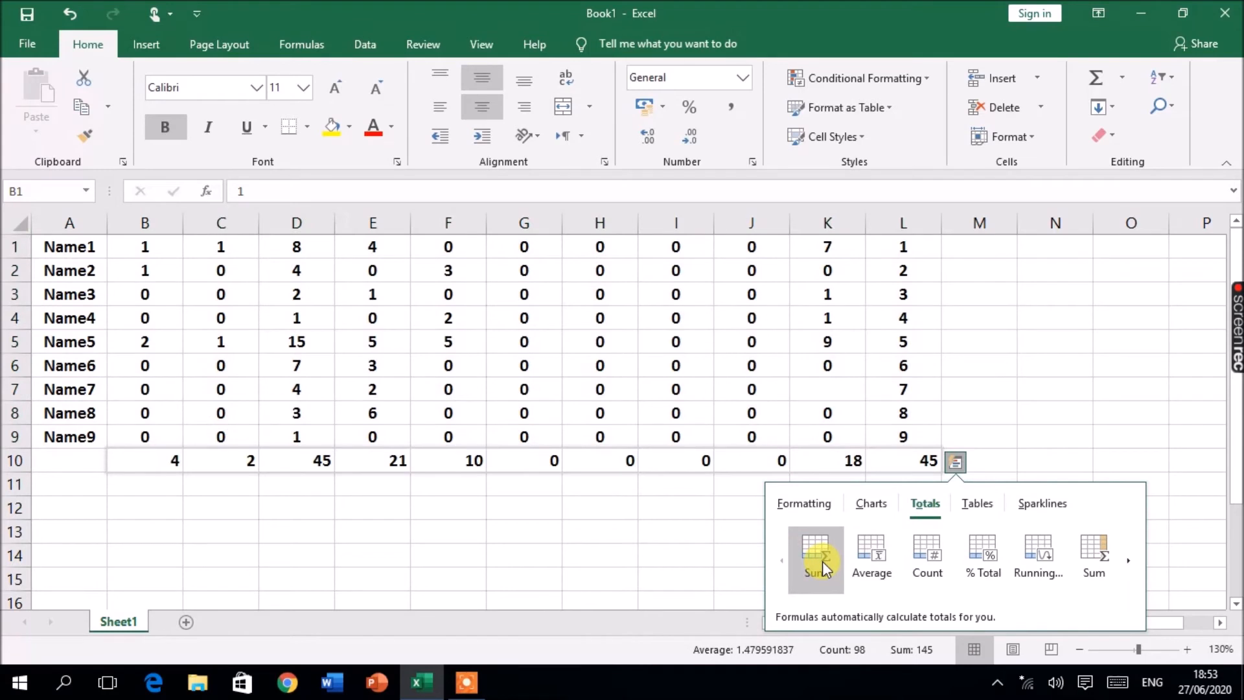
left_click(872, 563)
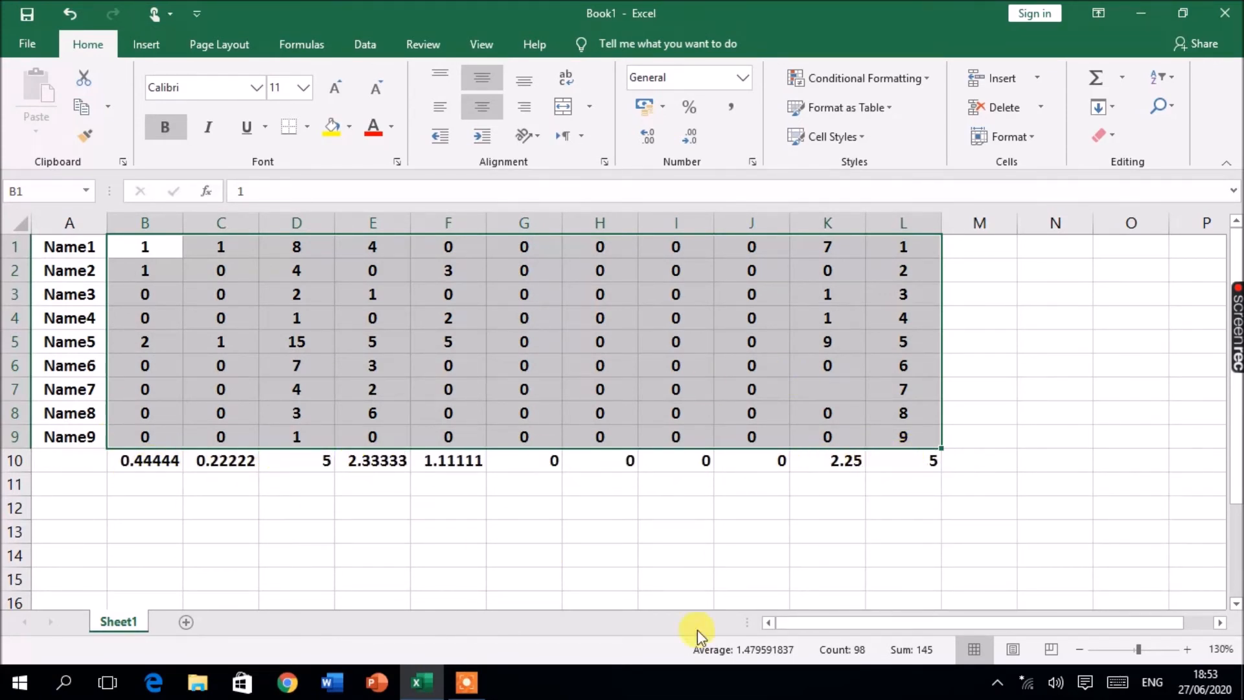
left_click(956, 467)
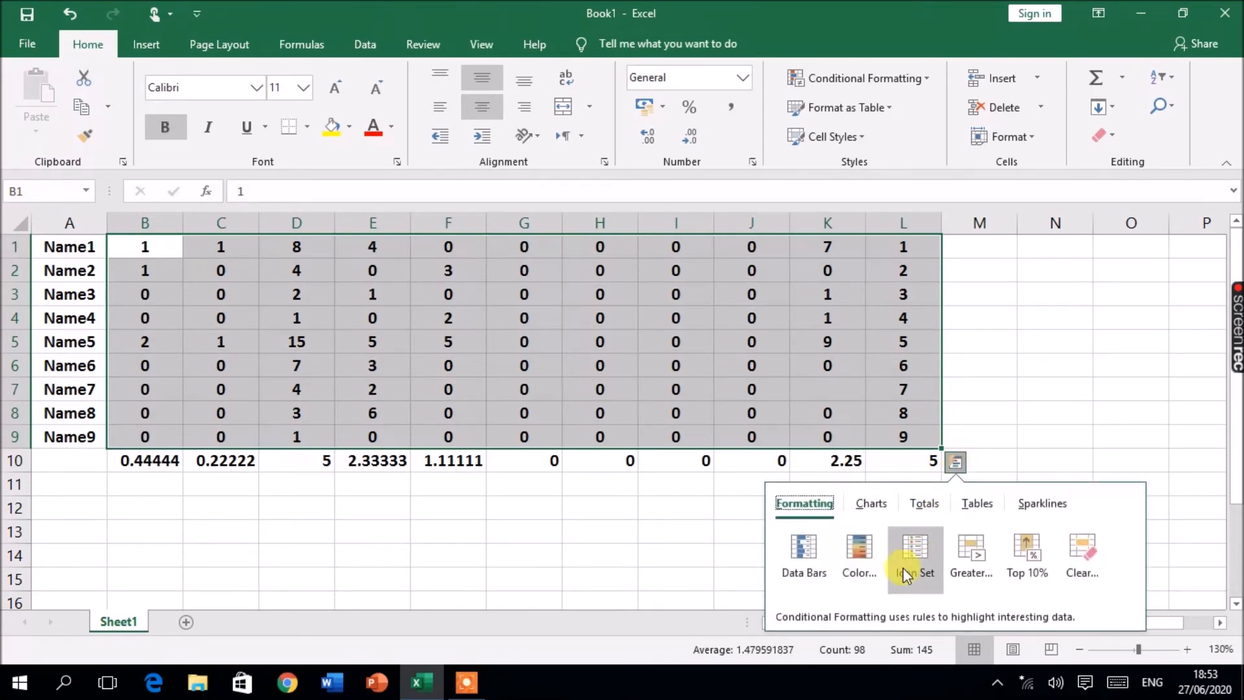
left_click(922, 507)
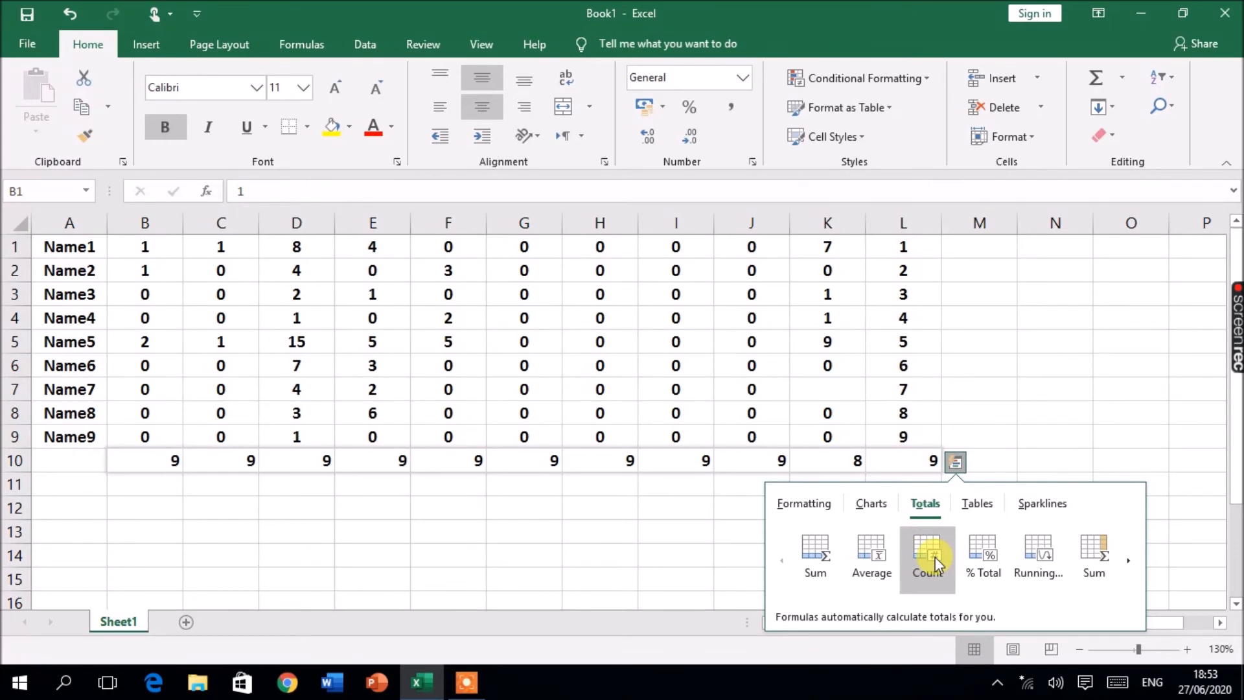
left_click(933, 546)
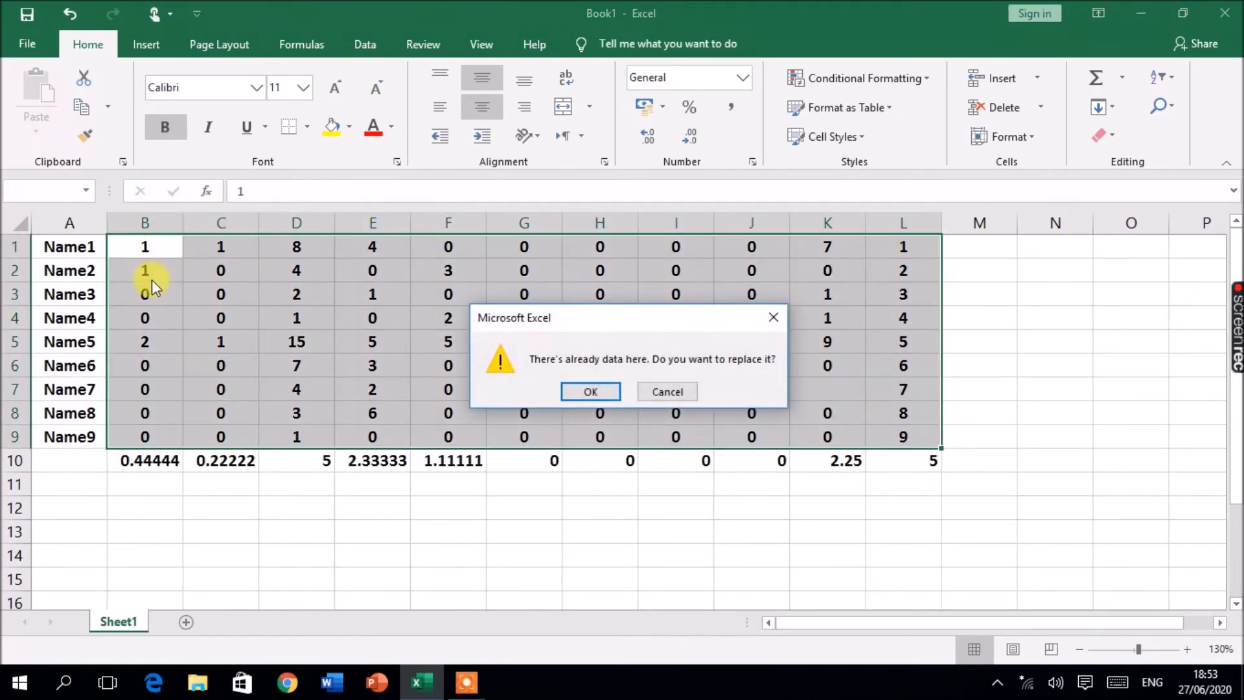
left_click(685, 391)
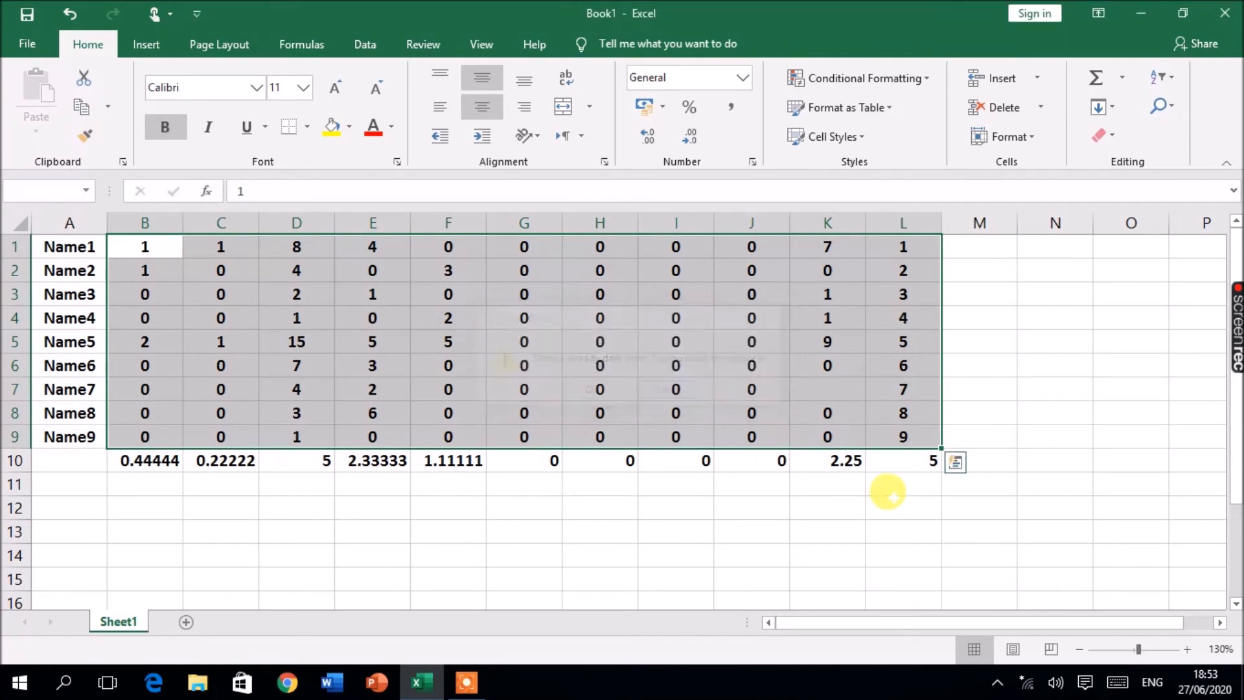
Step: Add a Sum column of row totals in column M with Quick Analysis totals
left_click(956, 464)
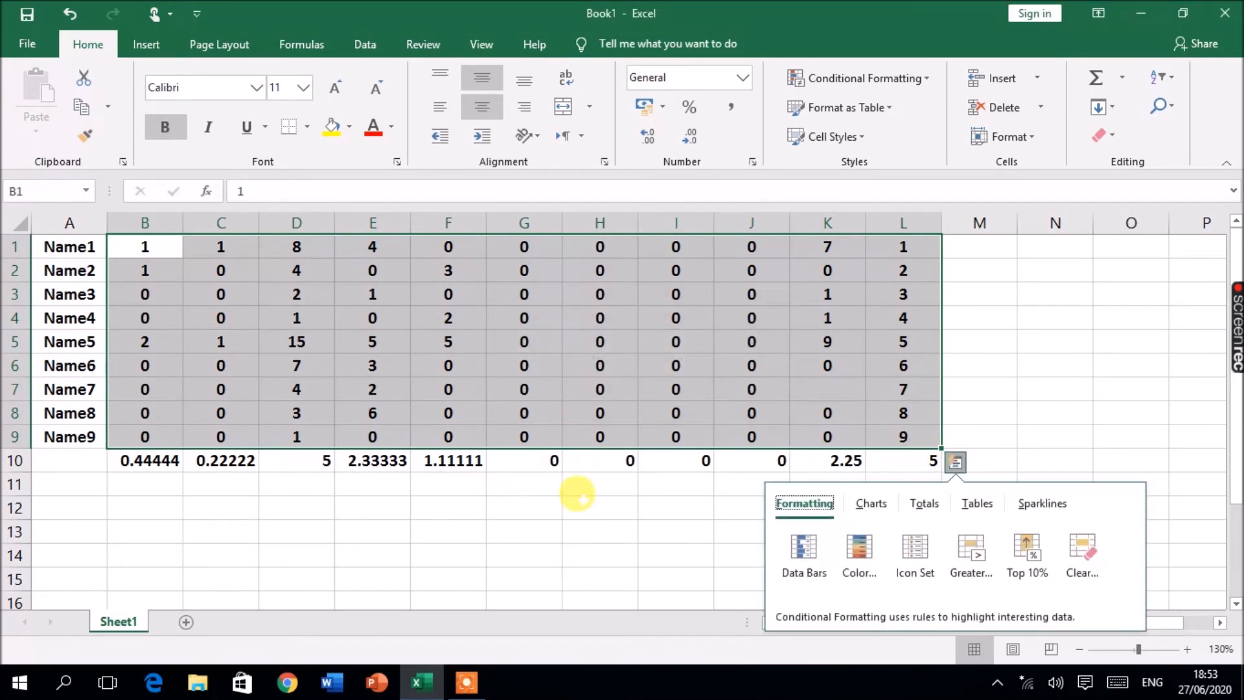
left_click(923, 504)
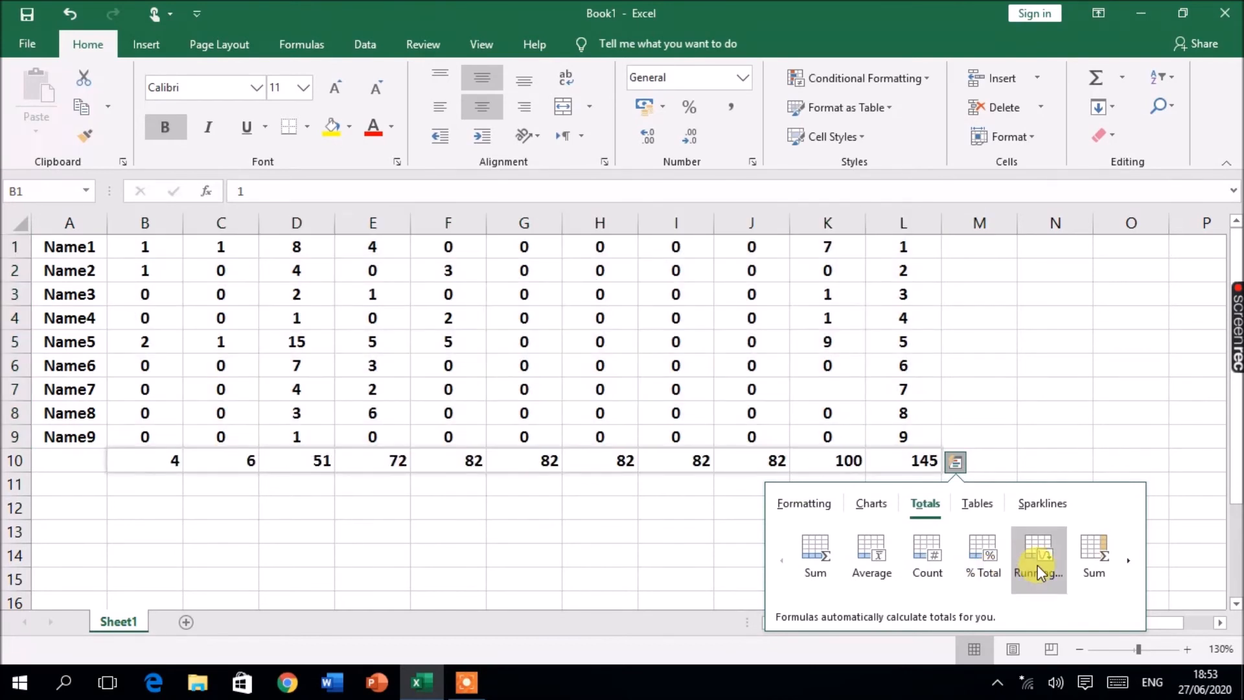
left_click(1086, 561)
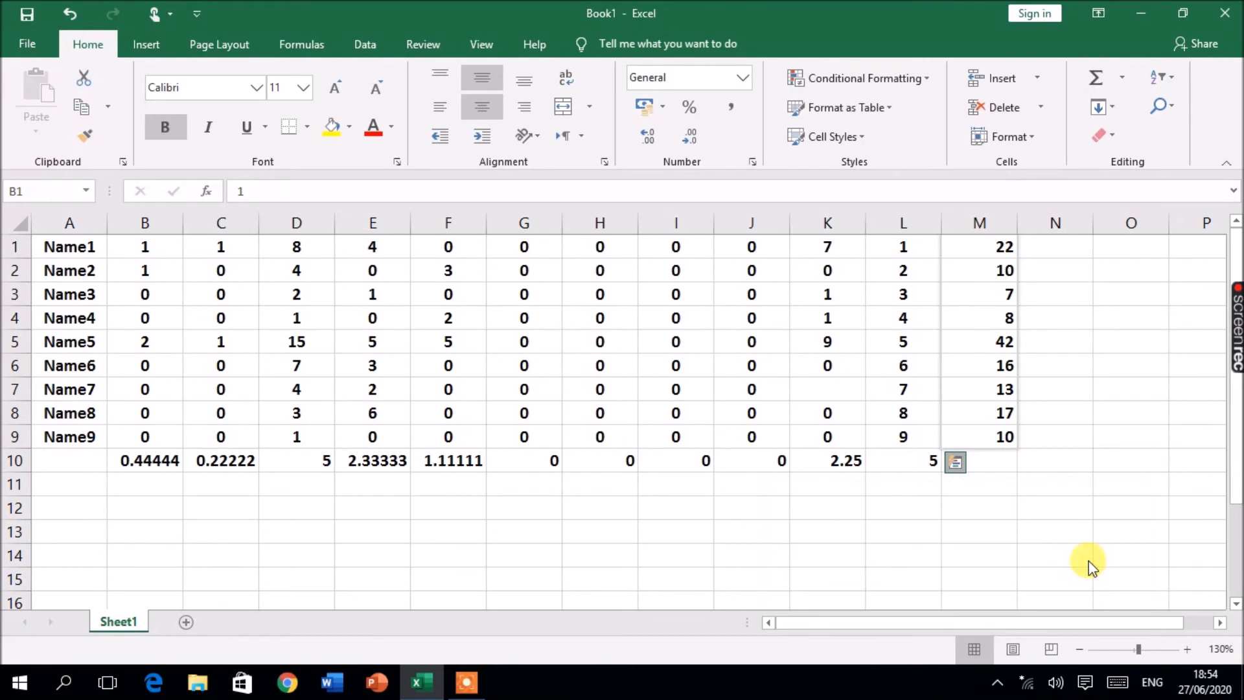
Step: Insert line sparklines for each row of B1:L9 using Quick Analysis
left_click_drag(979, 248, 992, 435)
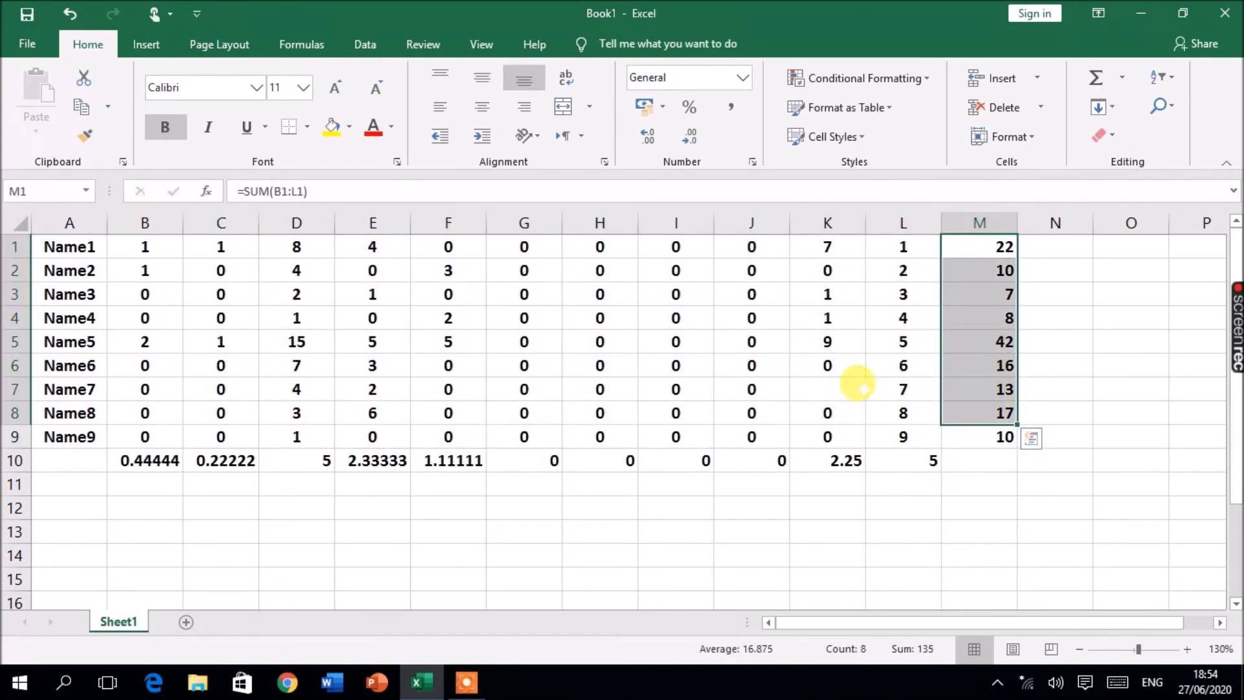
left_click(833, 367)
left_click_drag(145, 254, 890, 427)
left_click(955, 461)
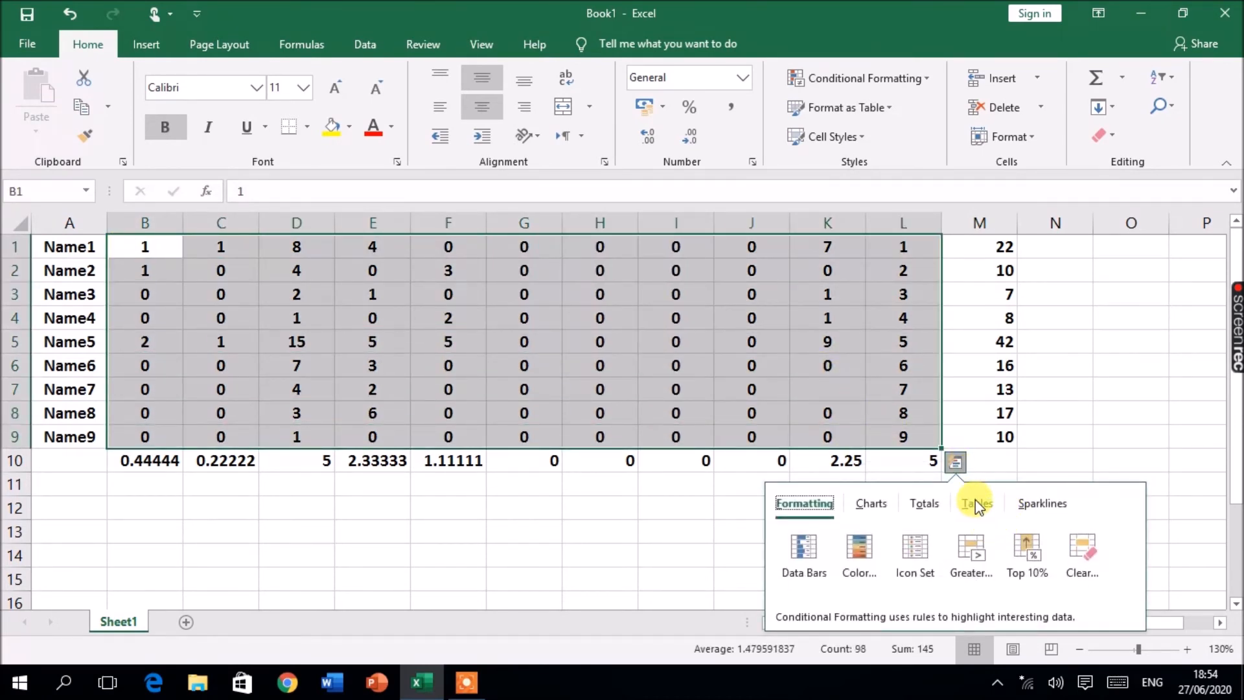
left_click(977, 504)
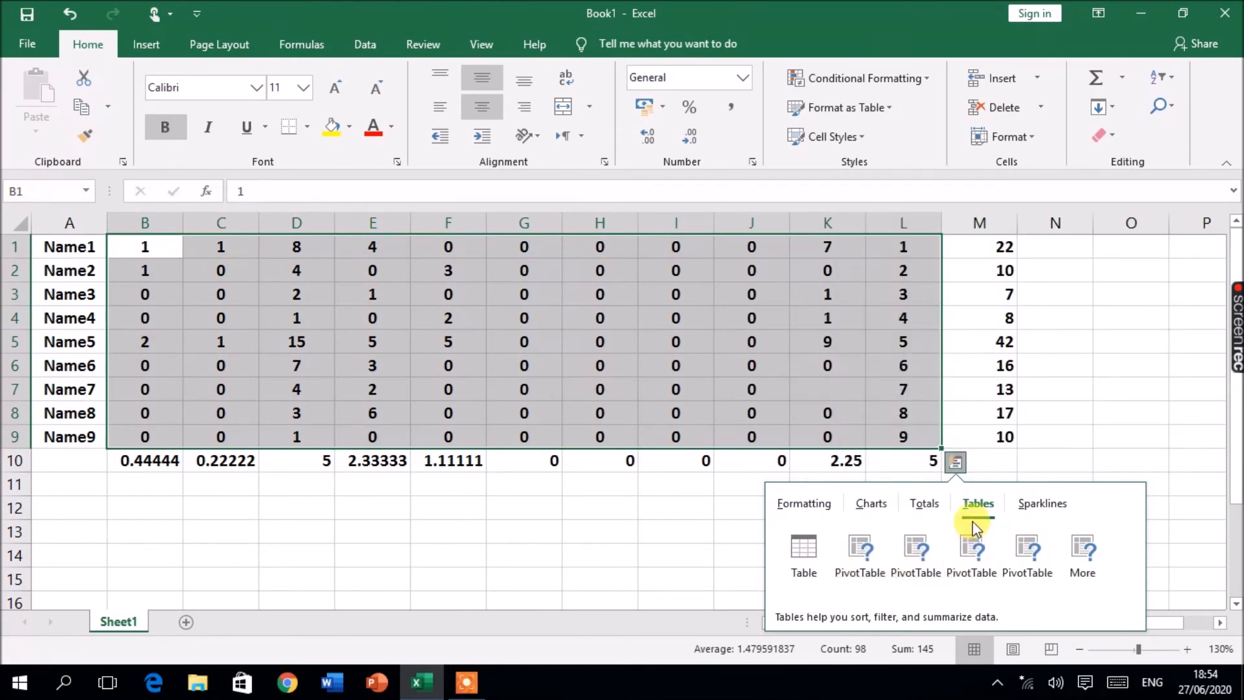
left_click(1036, 502)
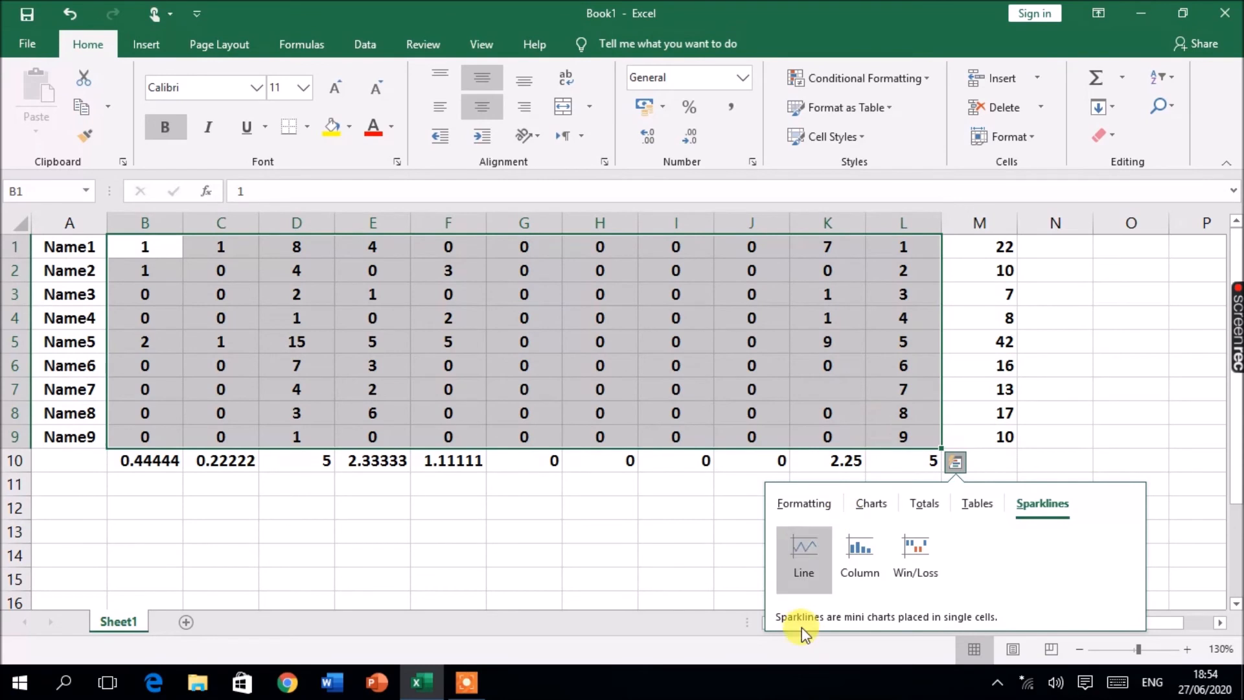
left_click(806, 537)
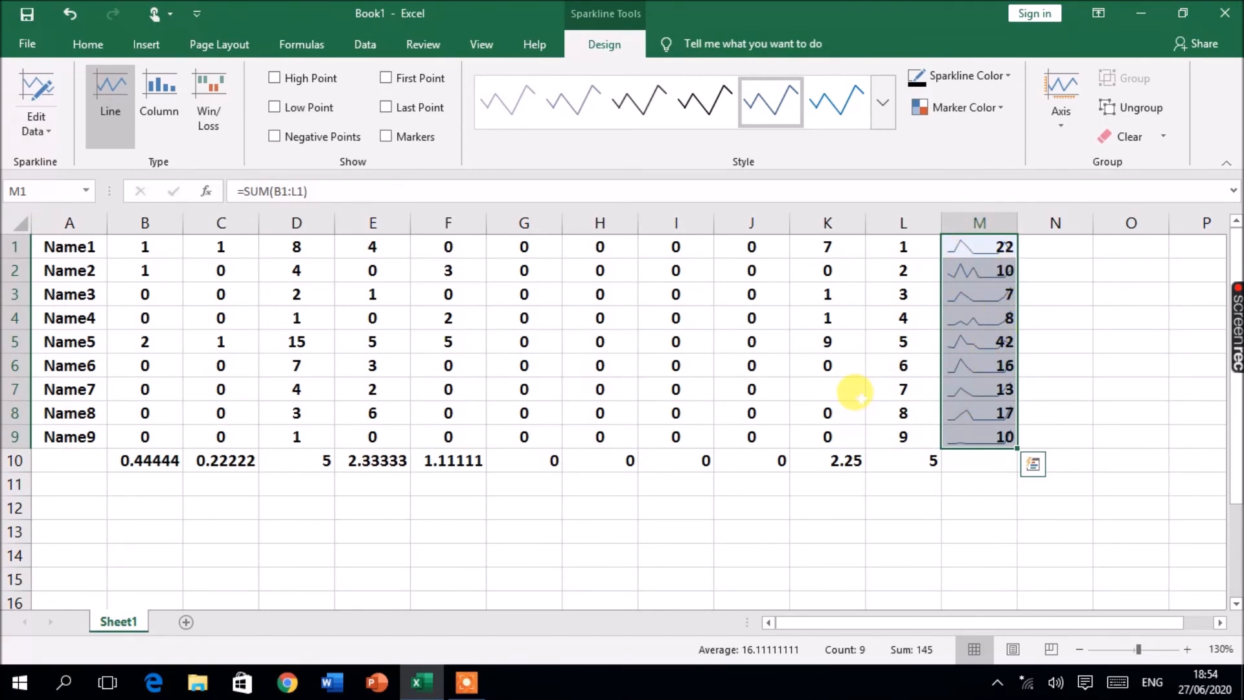
left_click(424, 364)
Step: Open Quick Analysis for A1:M10 and browse each of its tabs
left_click_drag(53, 249, 982, 459)
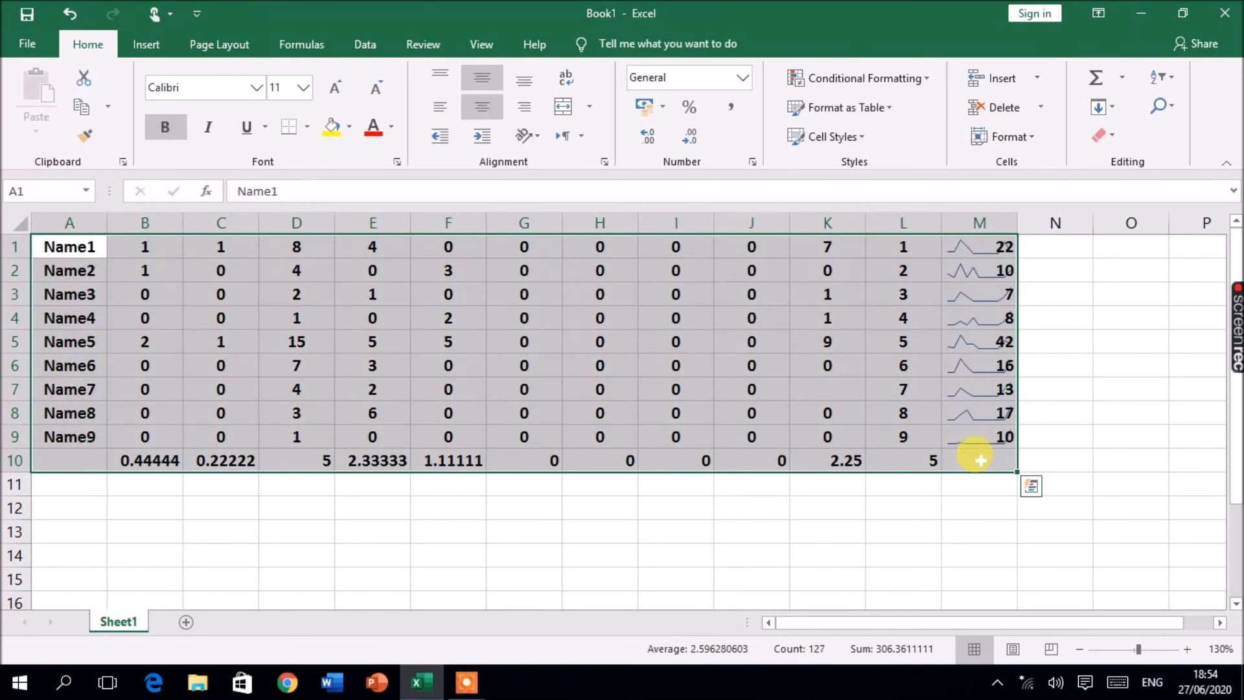
key("ctrl+q")
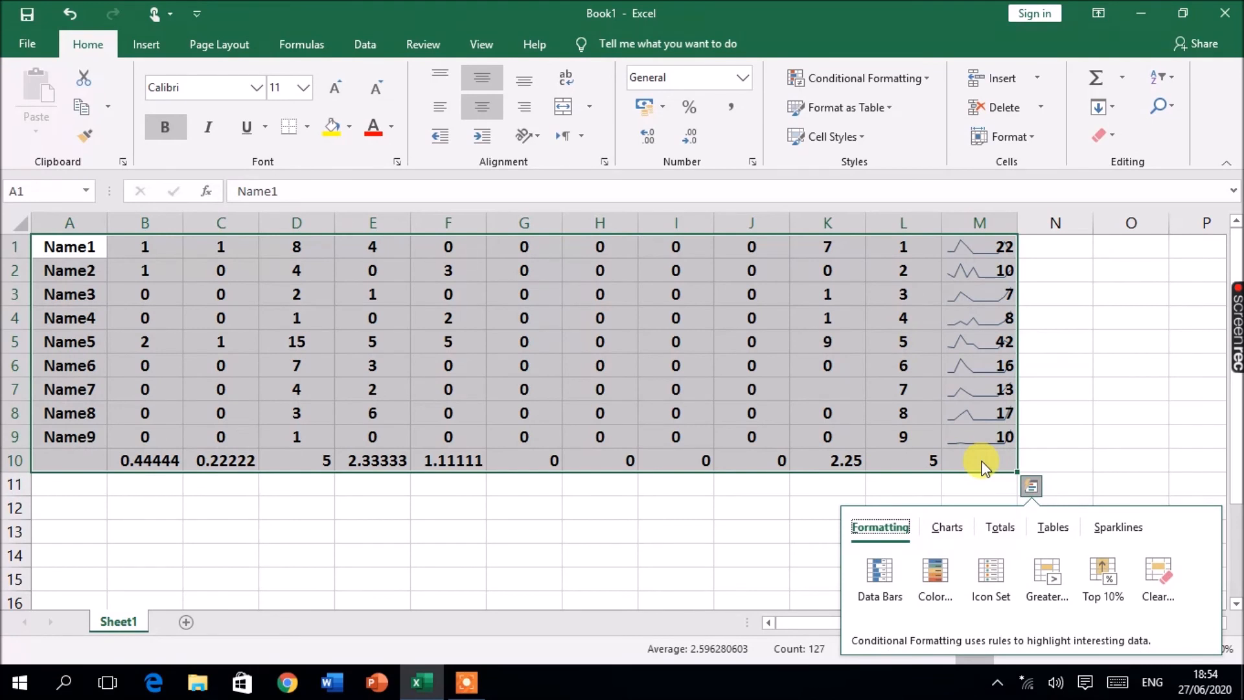
left_click(1000, 523)
left_click(1052, 527)
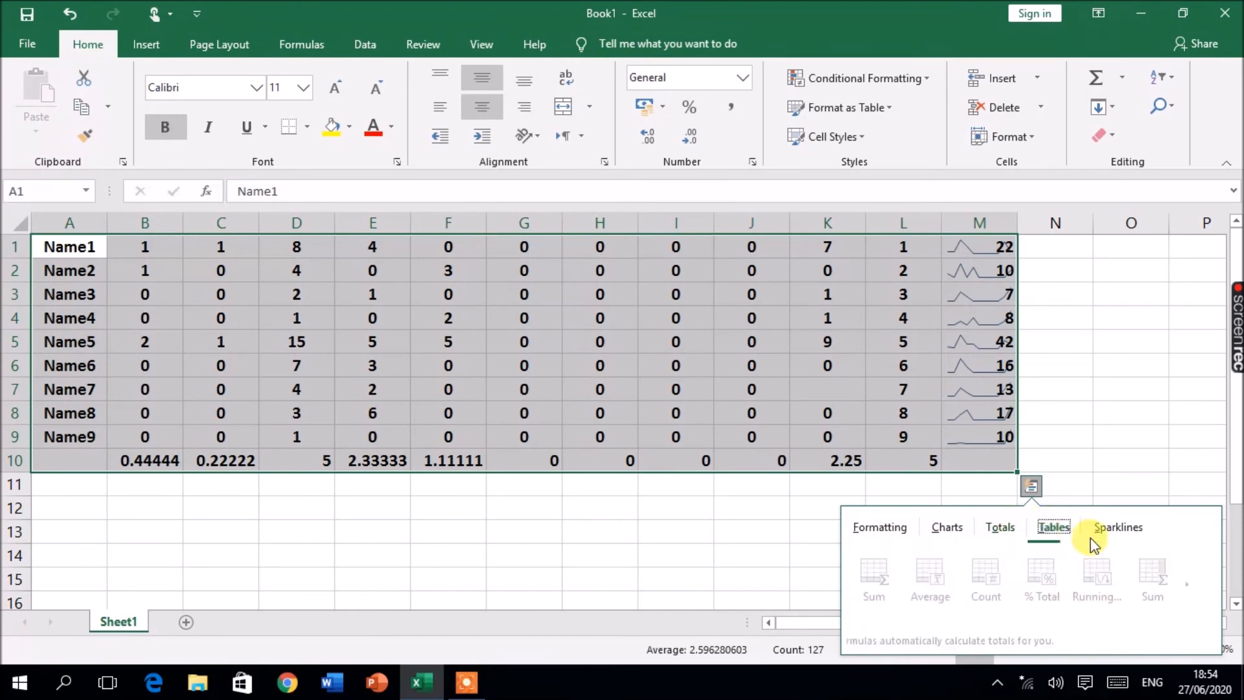
left_click(1122, 534)
left_click(940, 529)
left_click(868, 530)
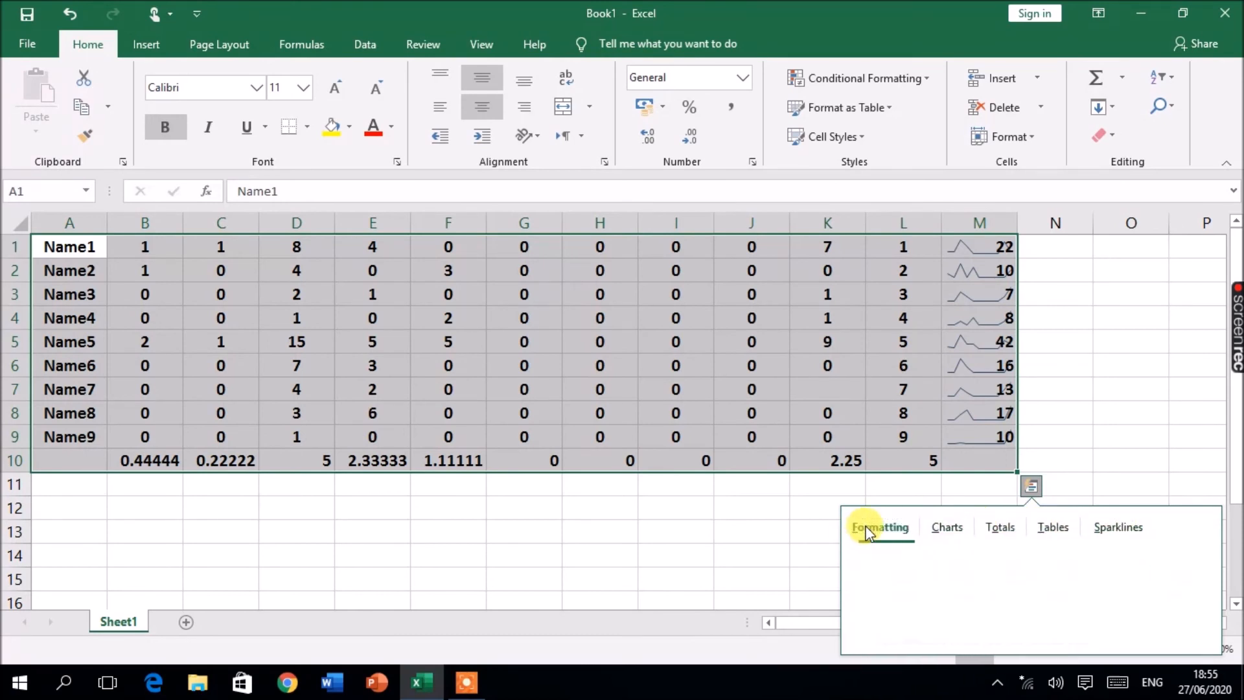
left_click(946, 528)
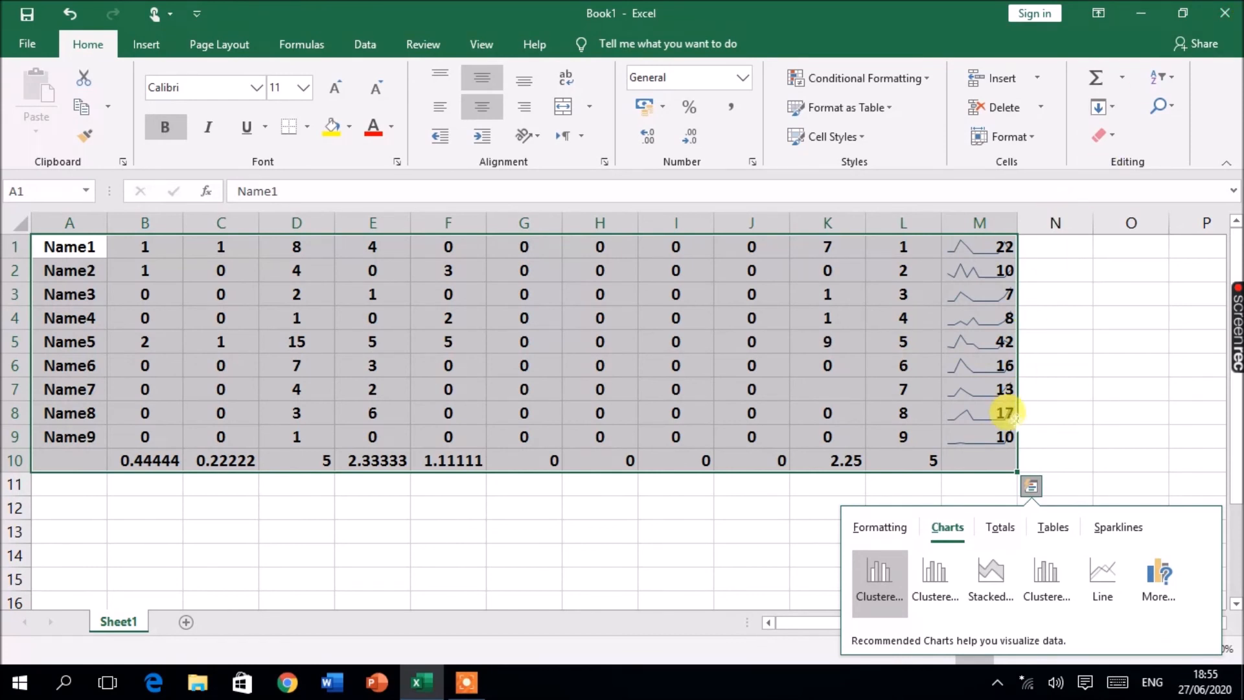
left_click(893, 526)
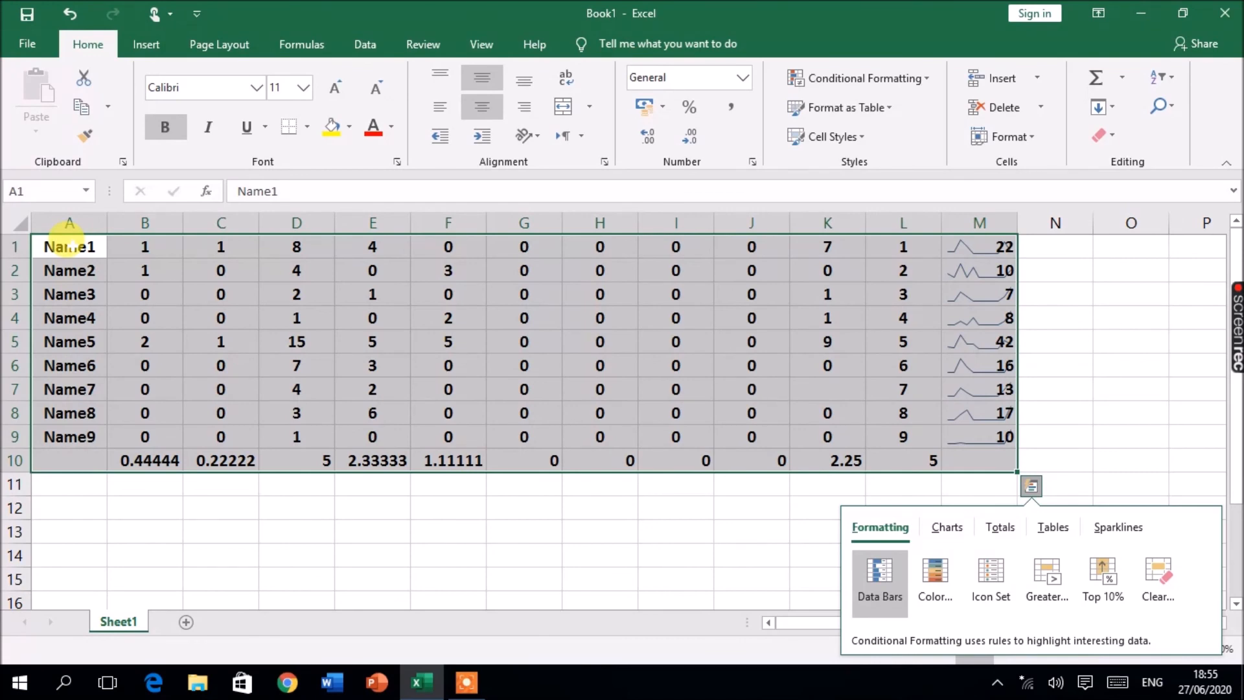
left_click(584, 504)
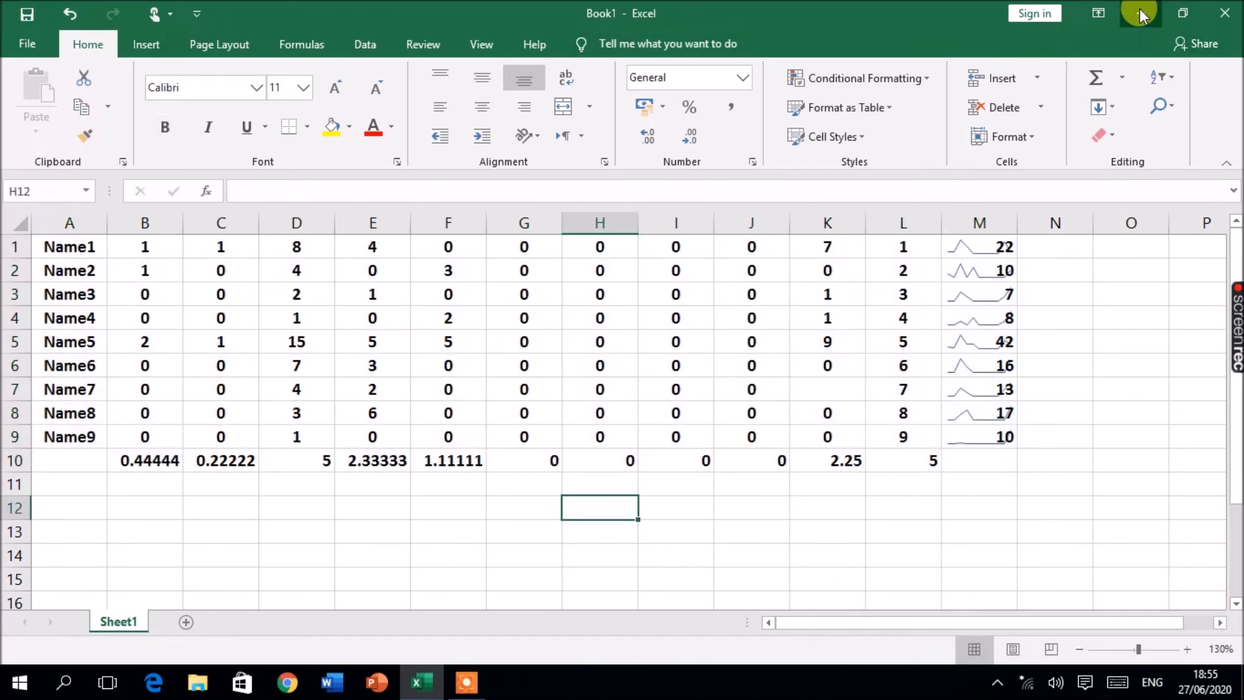
Step: Minimize the Excel window
left_click(1141, 14)
left_click(462, 667)
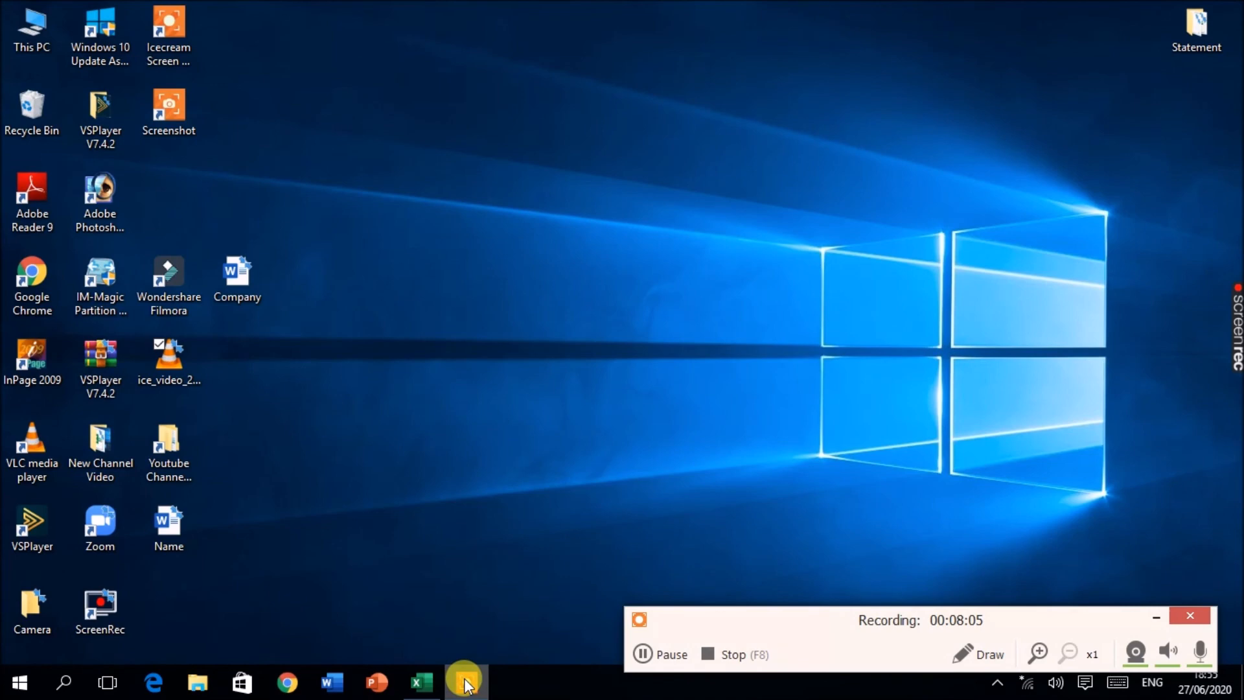